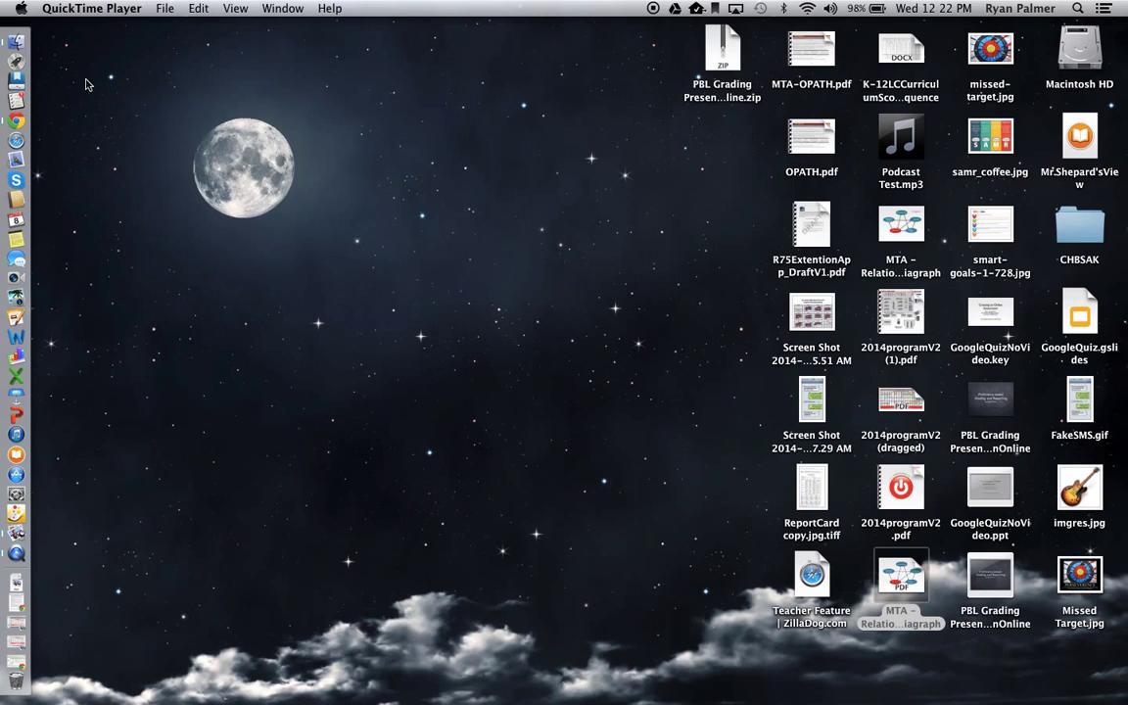
Launch GarageBand from Launchpad and start a new Empty Project
click(15, 65)
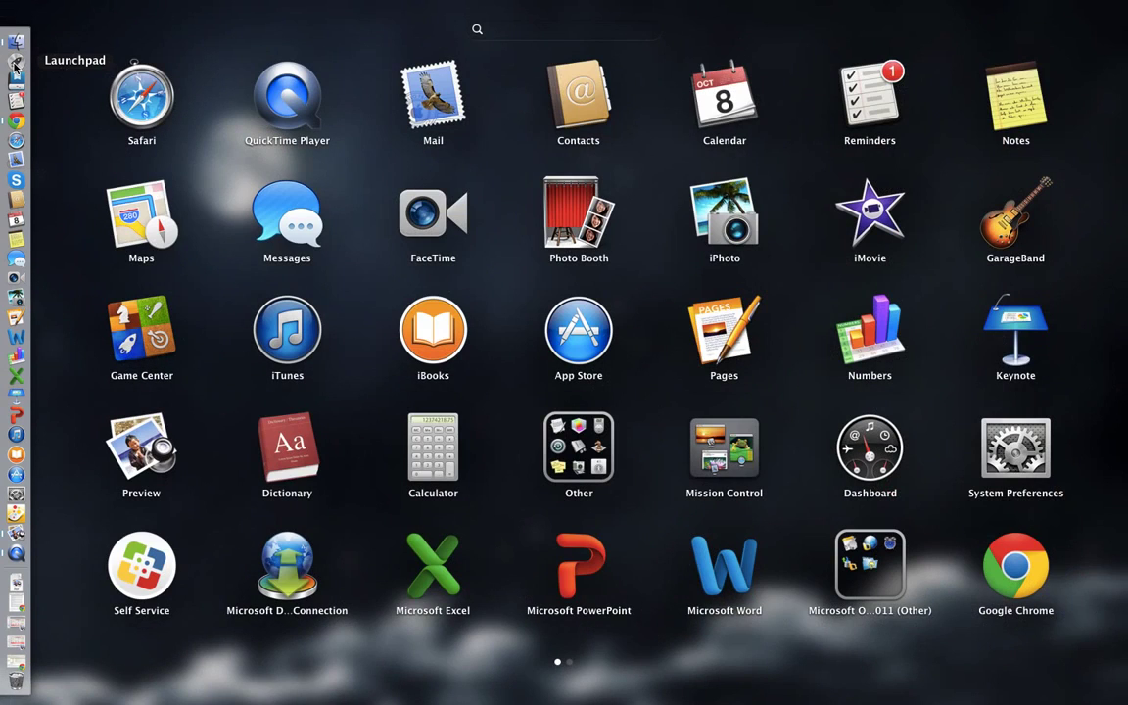
click(1009, 240)
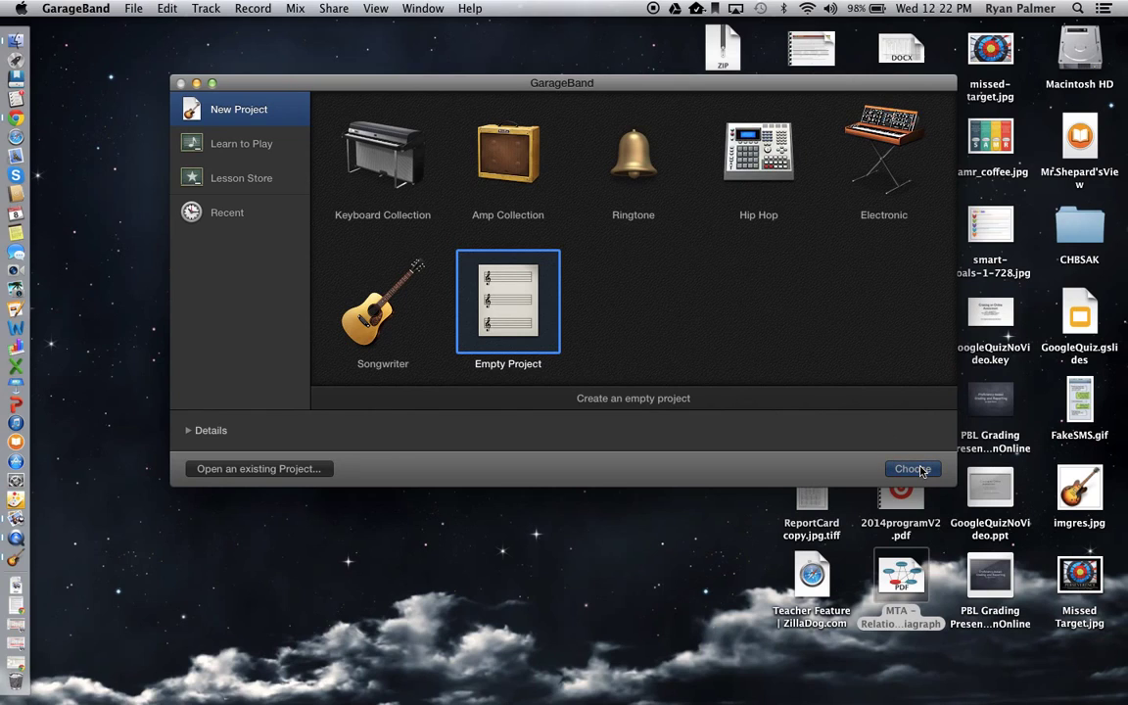
click(910, 469)
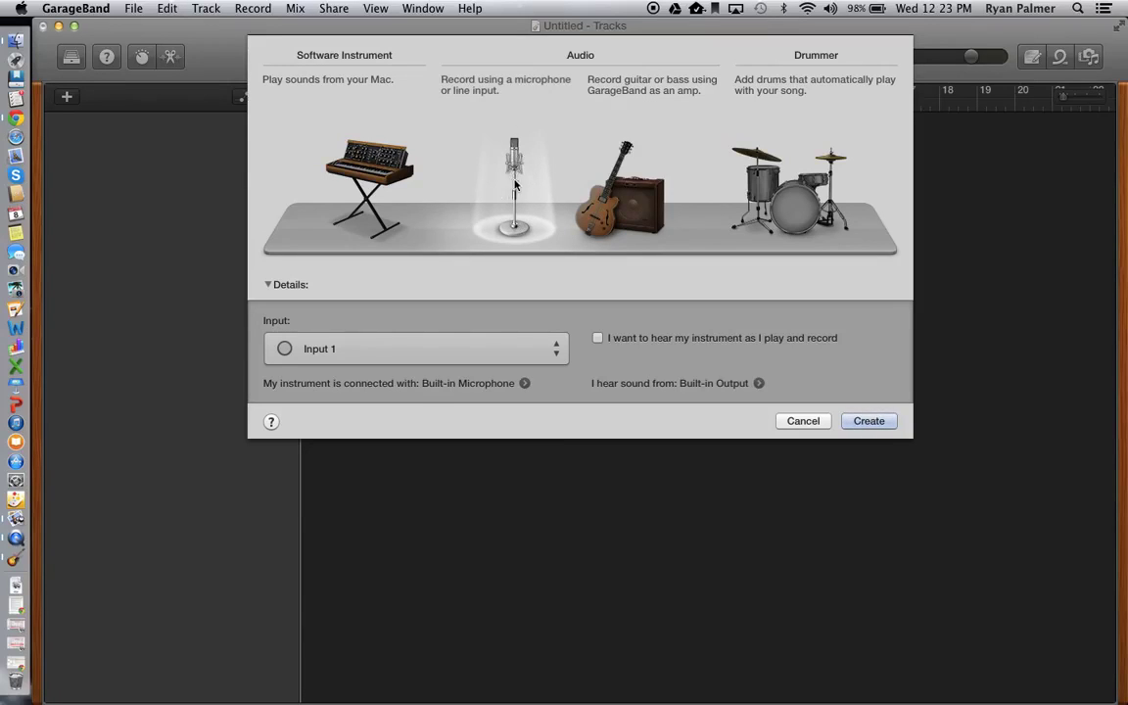
Create an Audio 1 microphone track in the project
click(869, 422)
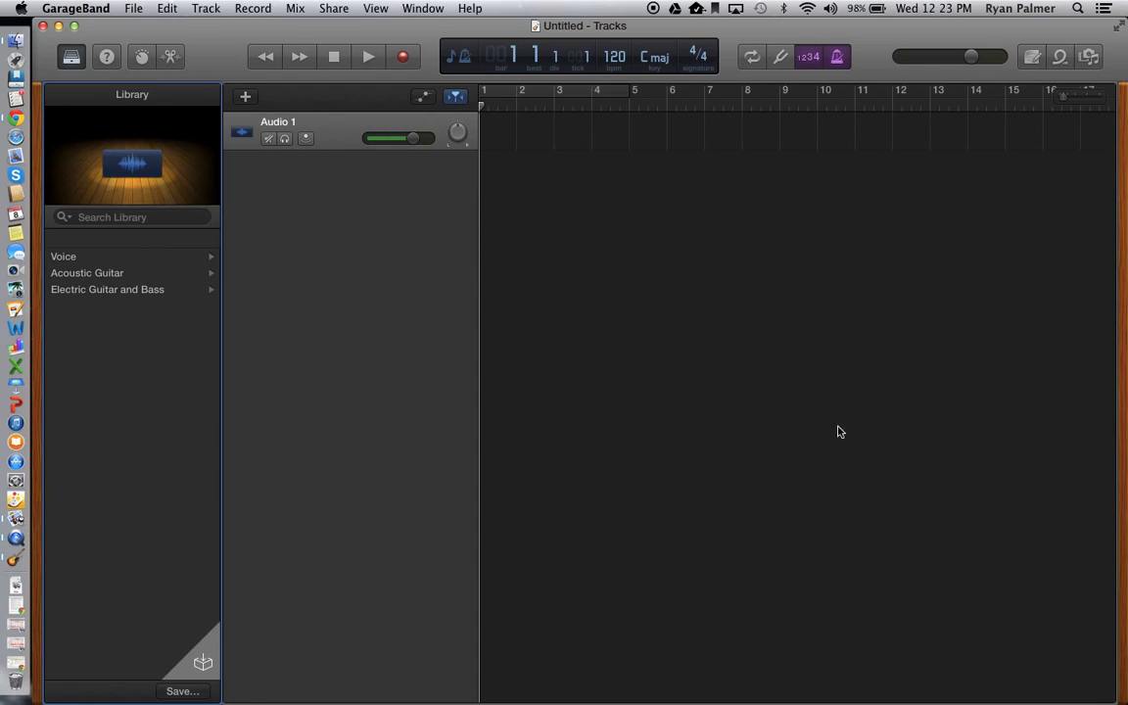
Apply the Voice > Compressed Vocal patch and turn off count-in and metronome
click(114, 256)
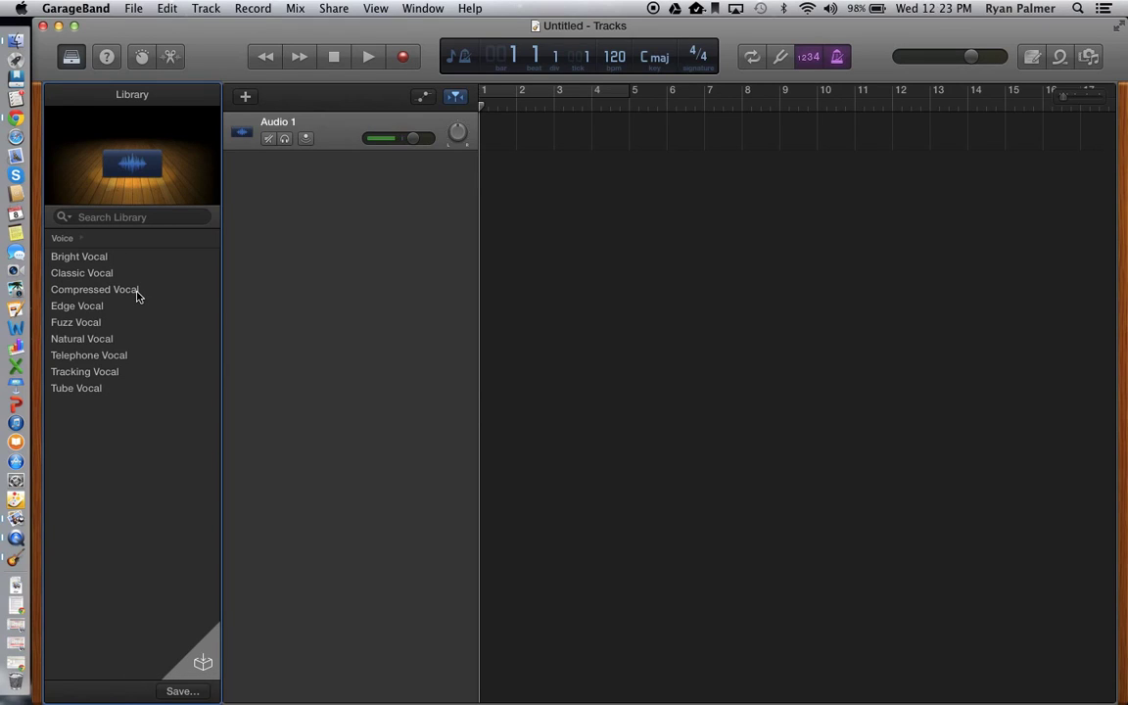
click(116, 296)
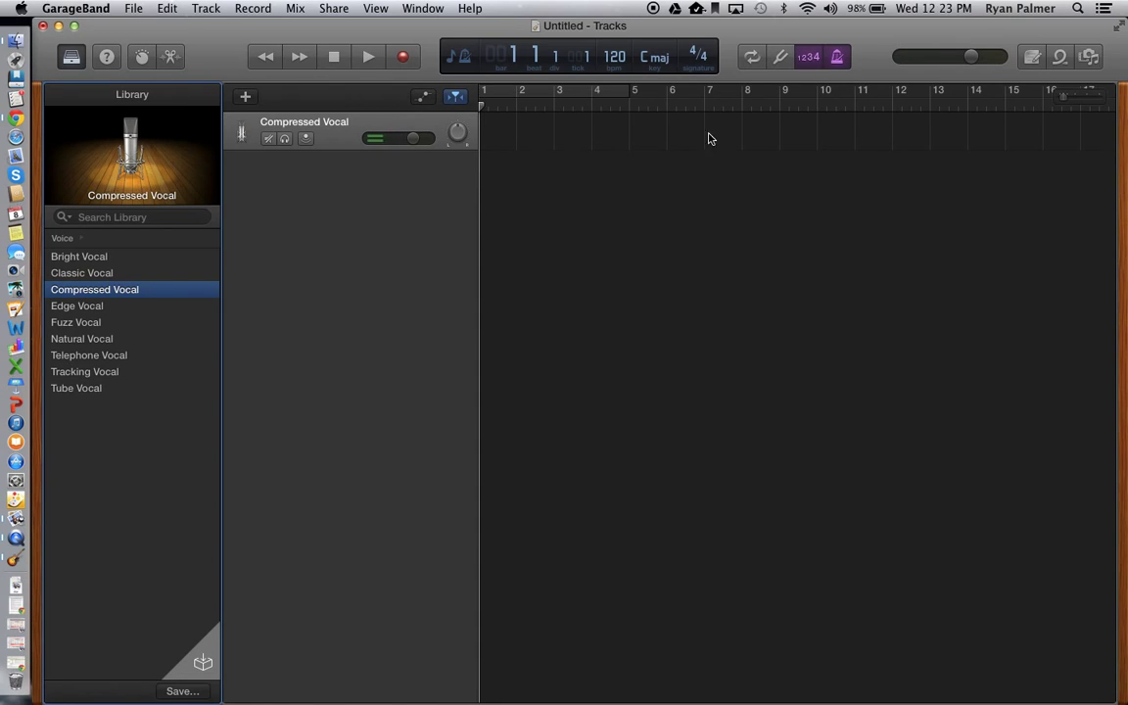
click(809, 58)
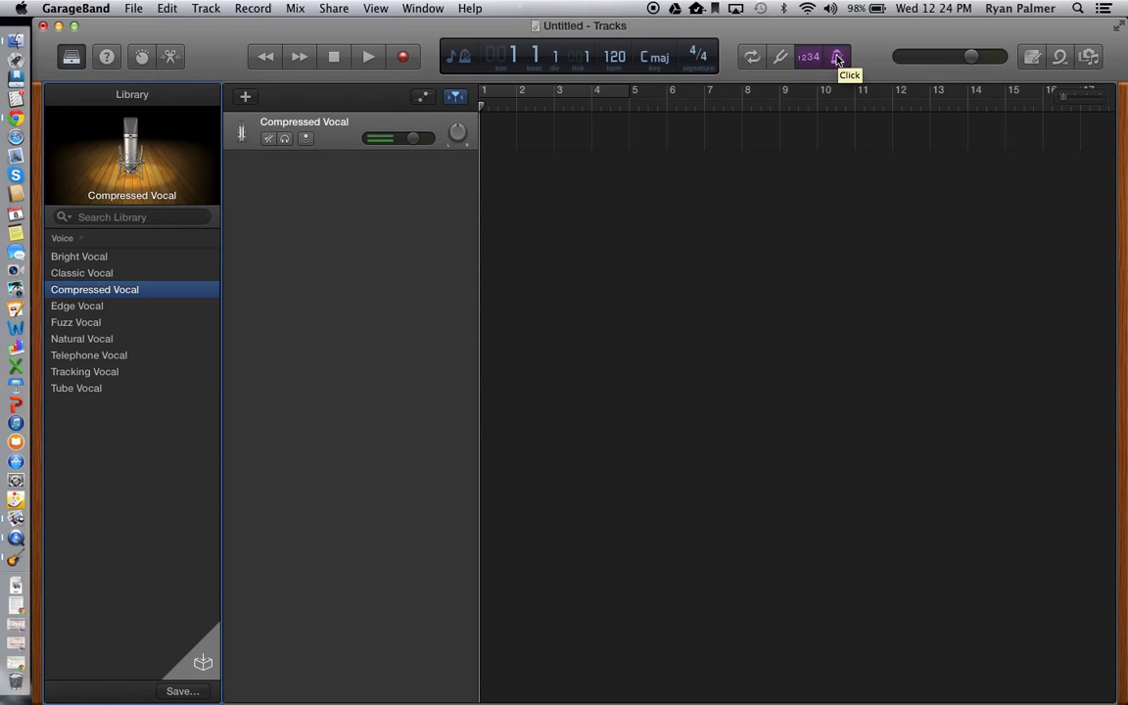
click(837, 58)
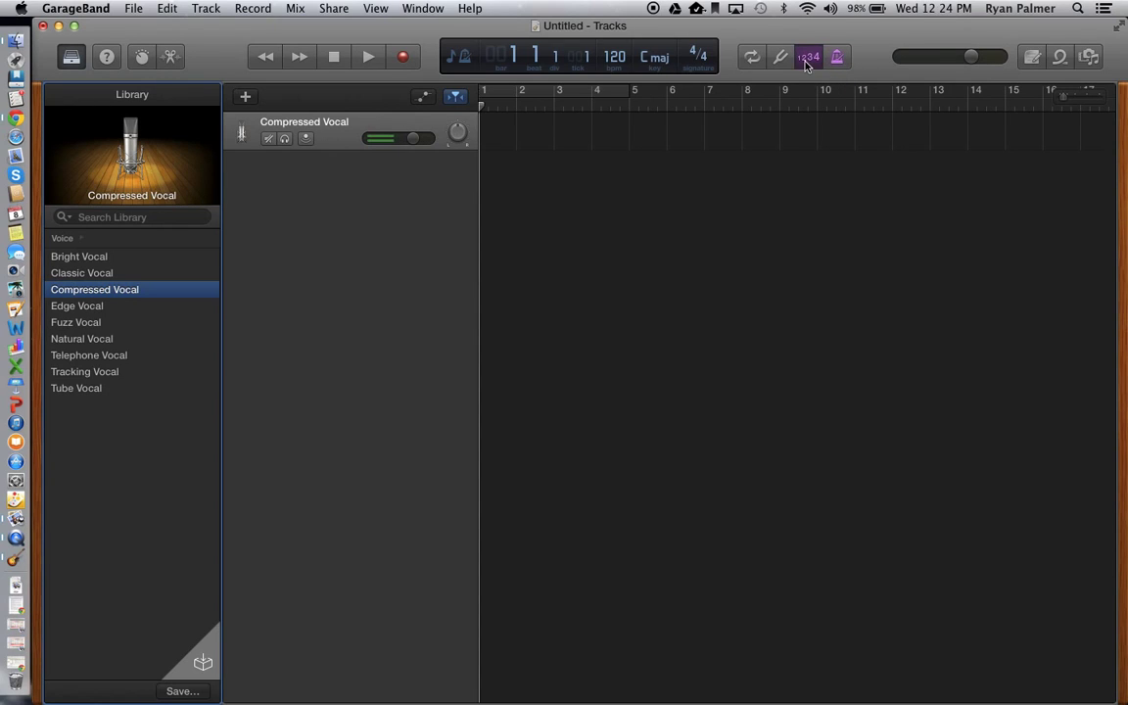
click(807, 58)
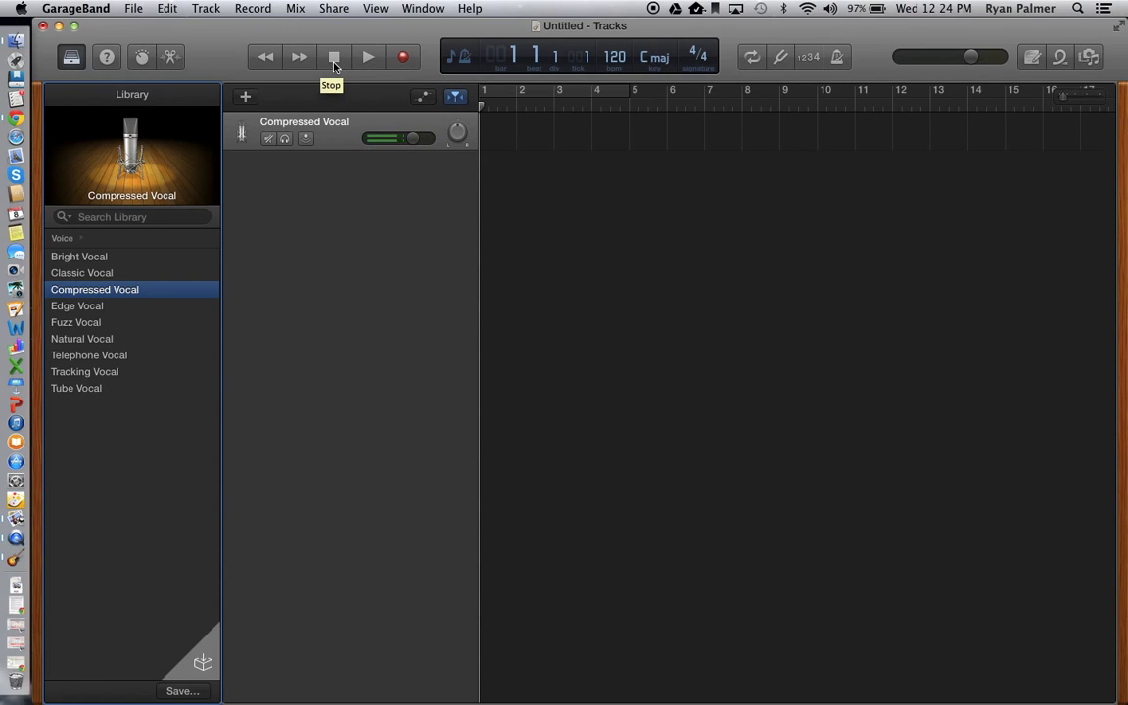
Record about 13 bars of spoken narration on the Compressed Vocal track
click(405, 59)
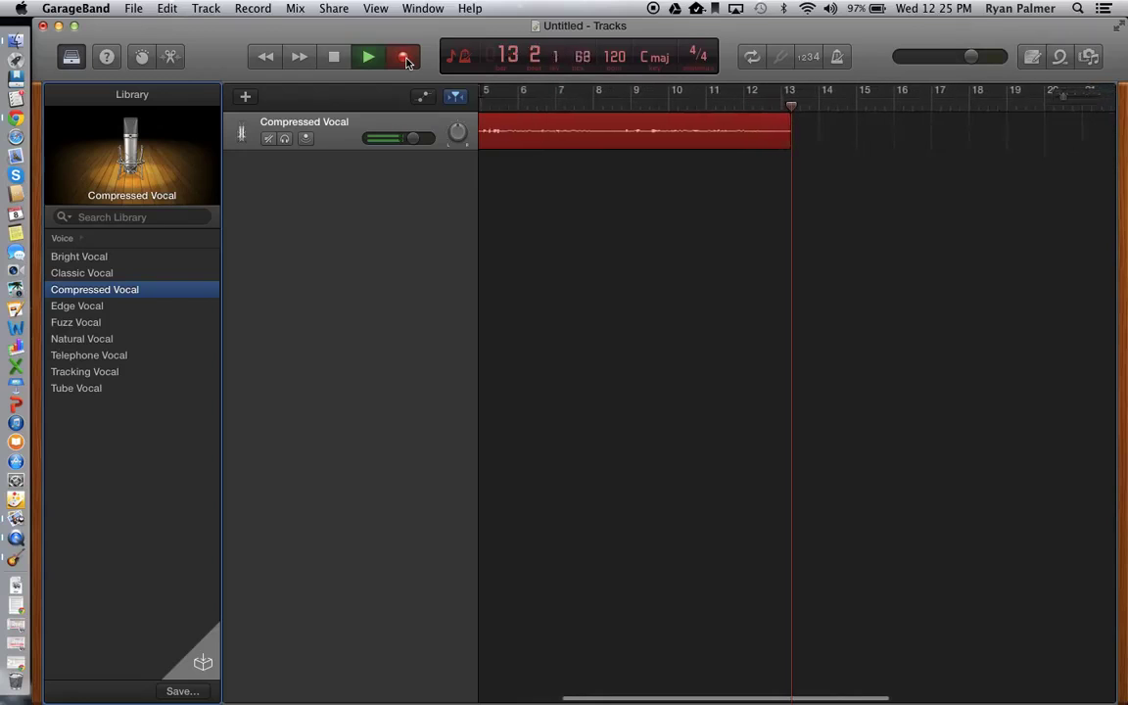
click(334, 57)
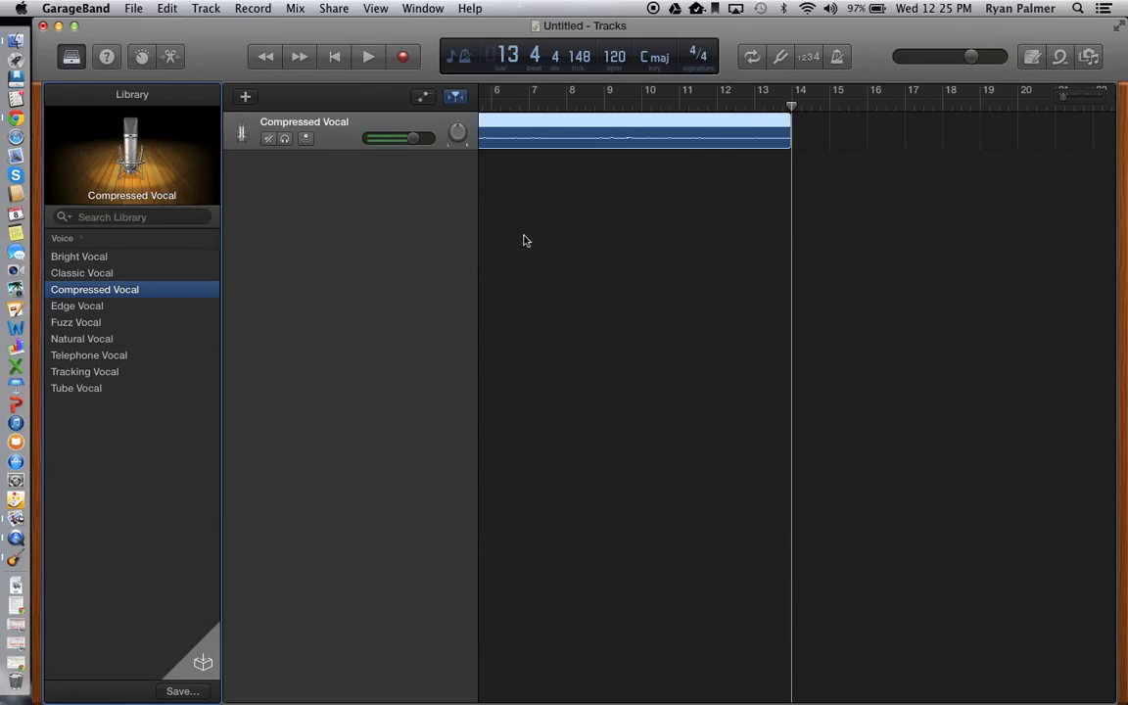
click(335, 58)
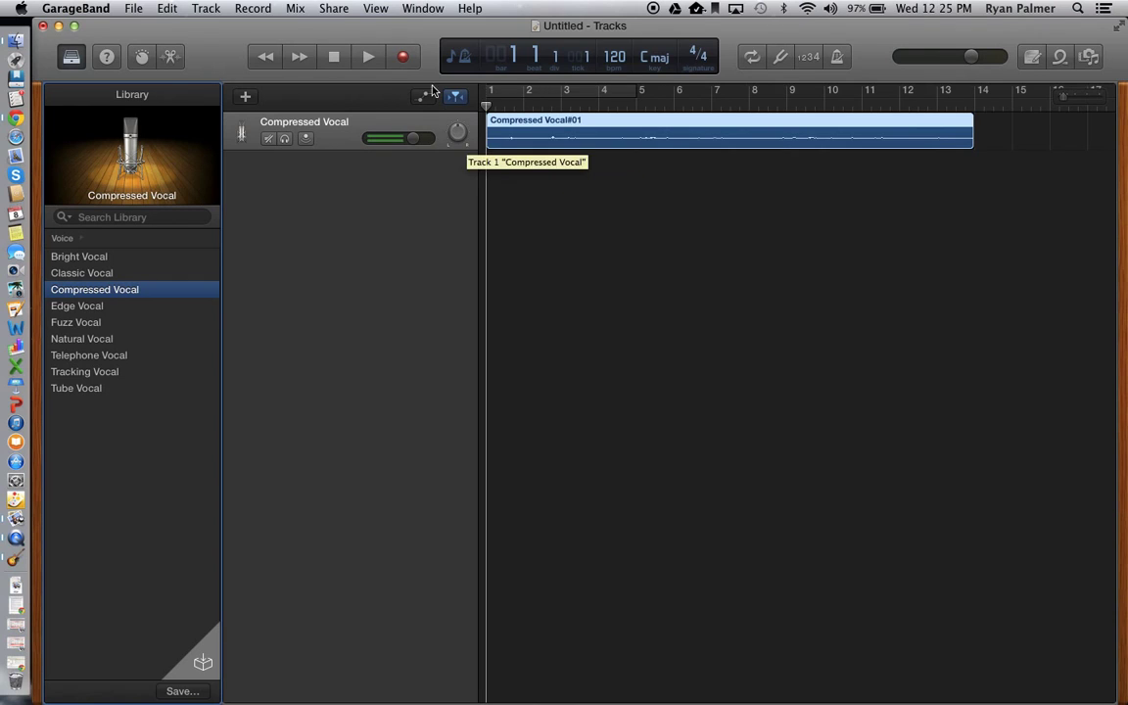
click(369, 59)
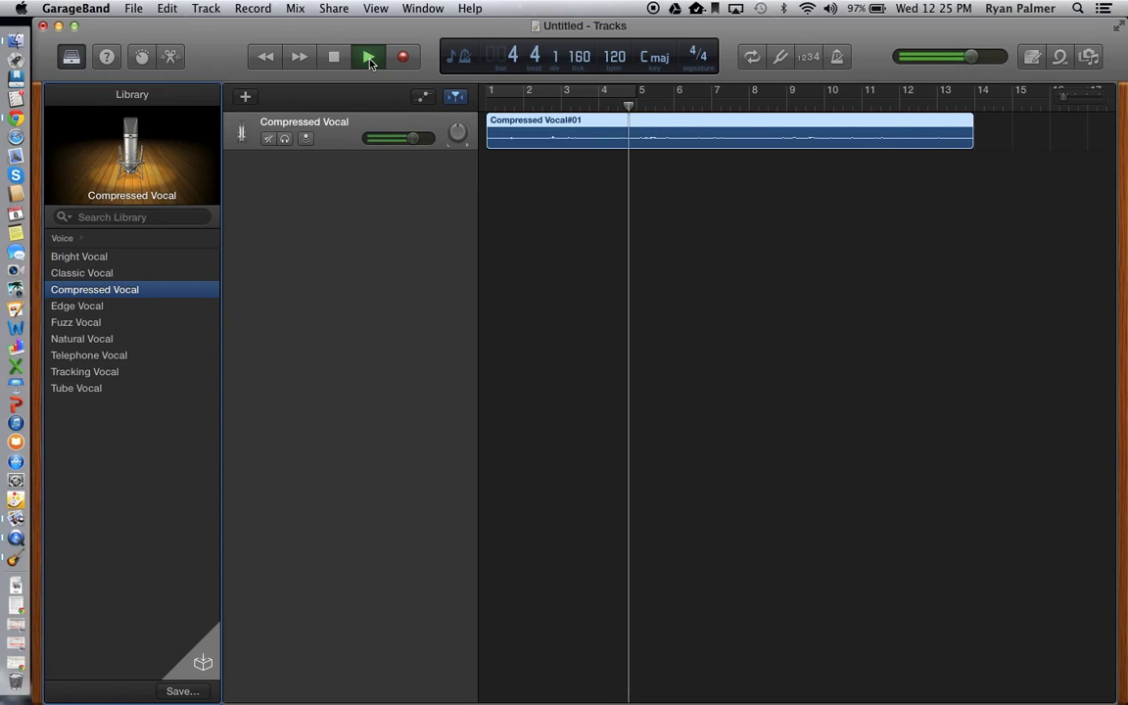
click(333, 58)
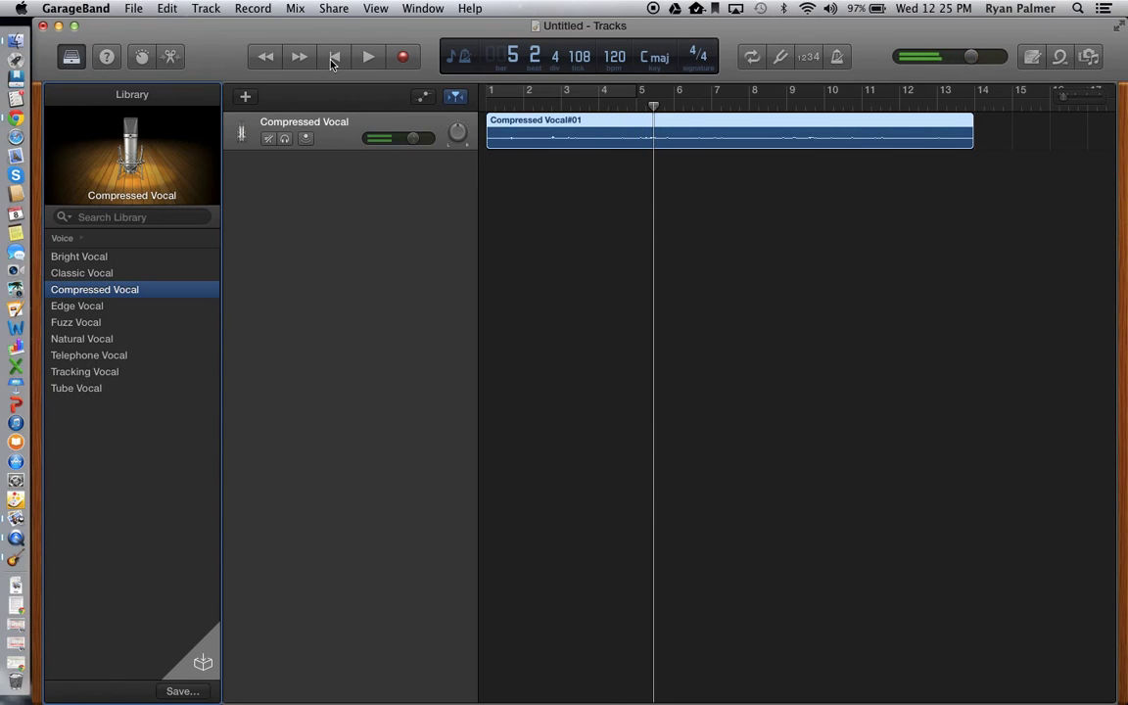
click(333, 59)
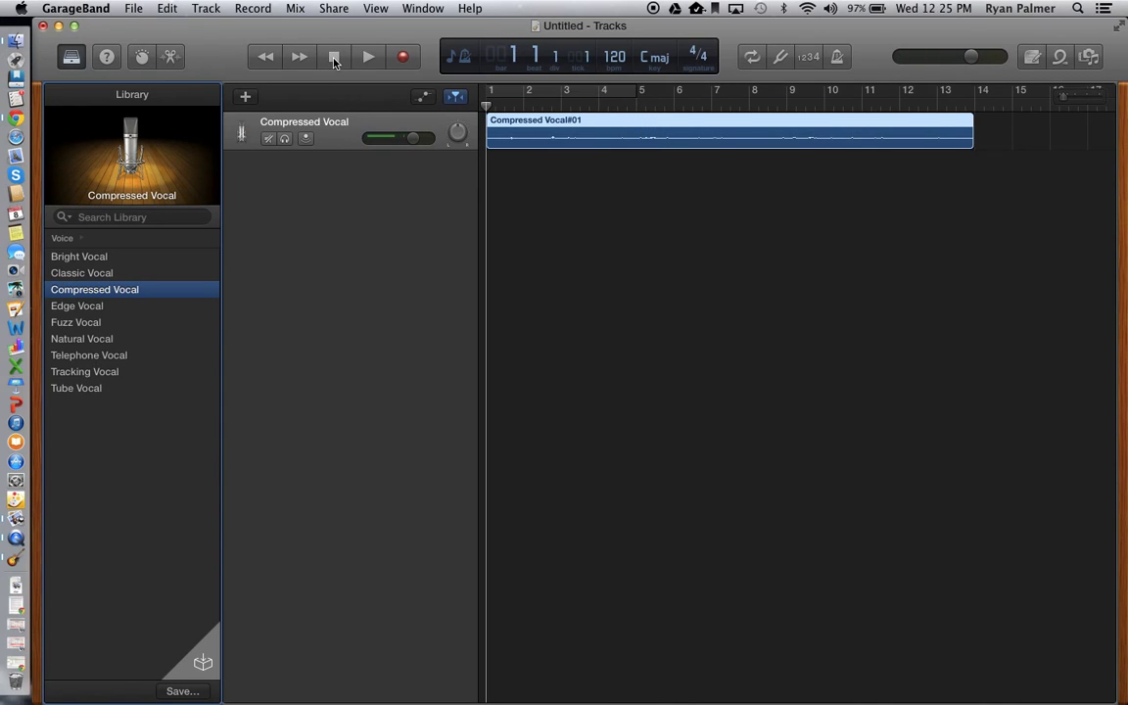
Add a second audio track via Track > New Track and name it 'Music Intro'
click(207, 10)
click(230, 27)
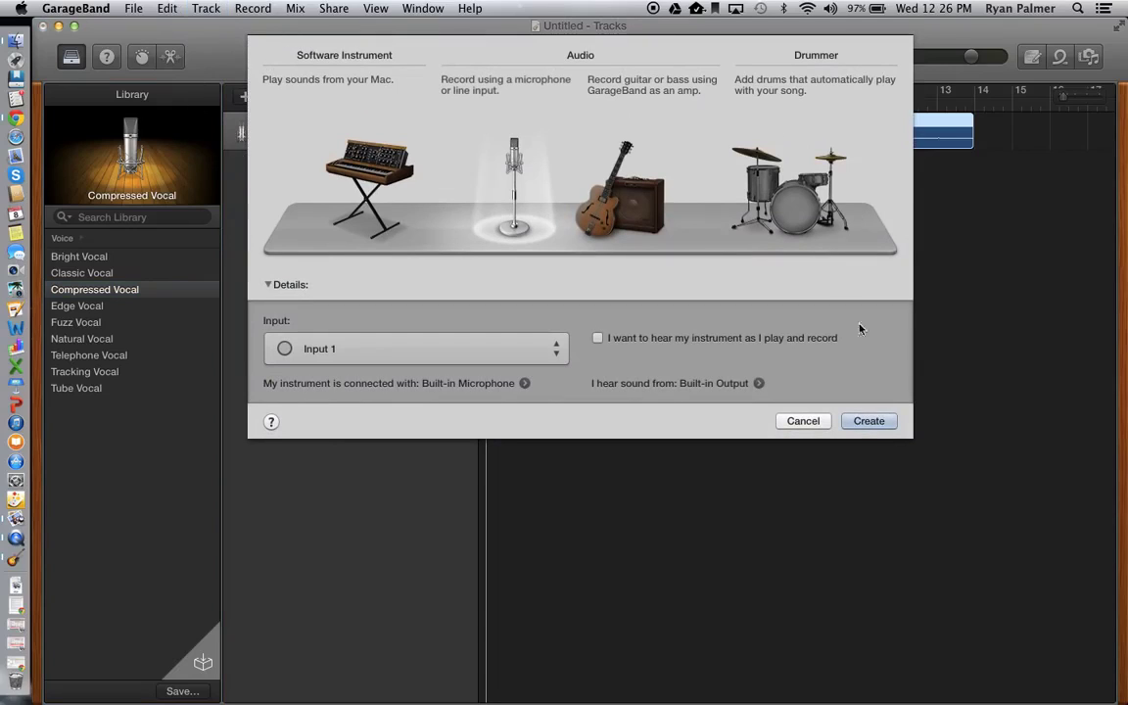
click(870, 422)
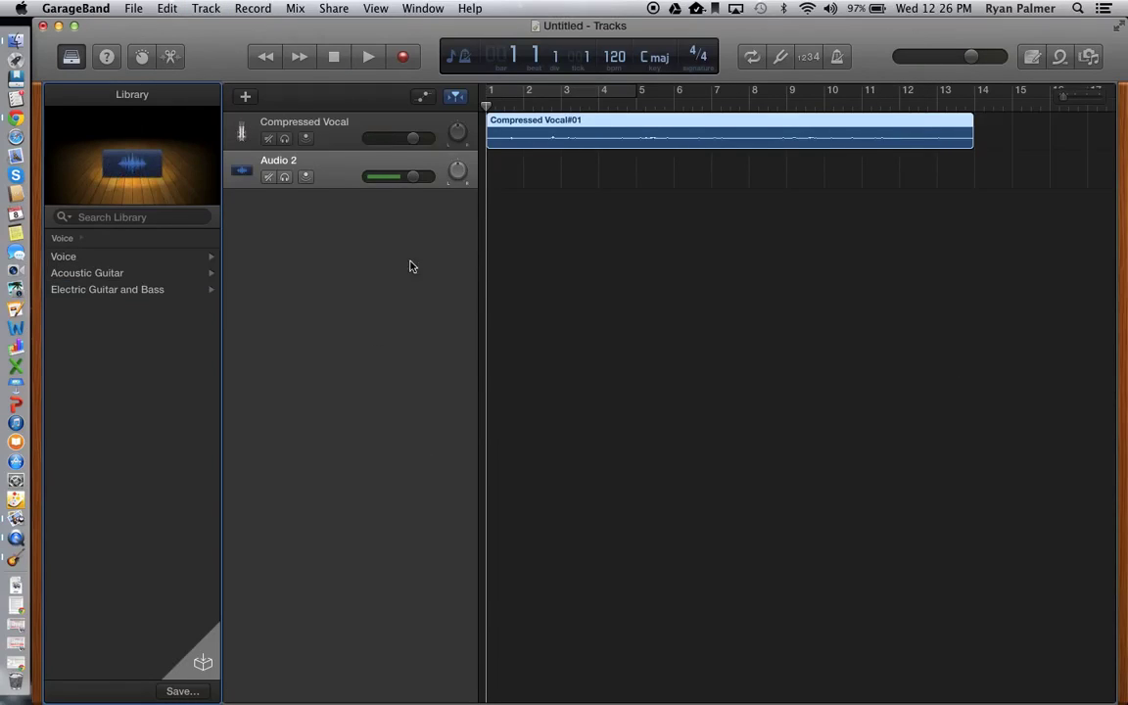
click(285, 166)
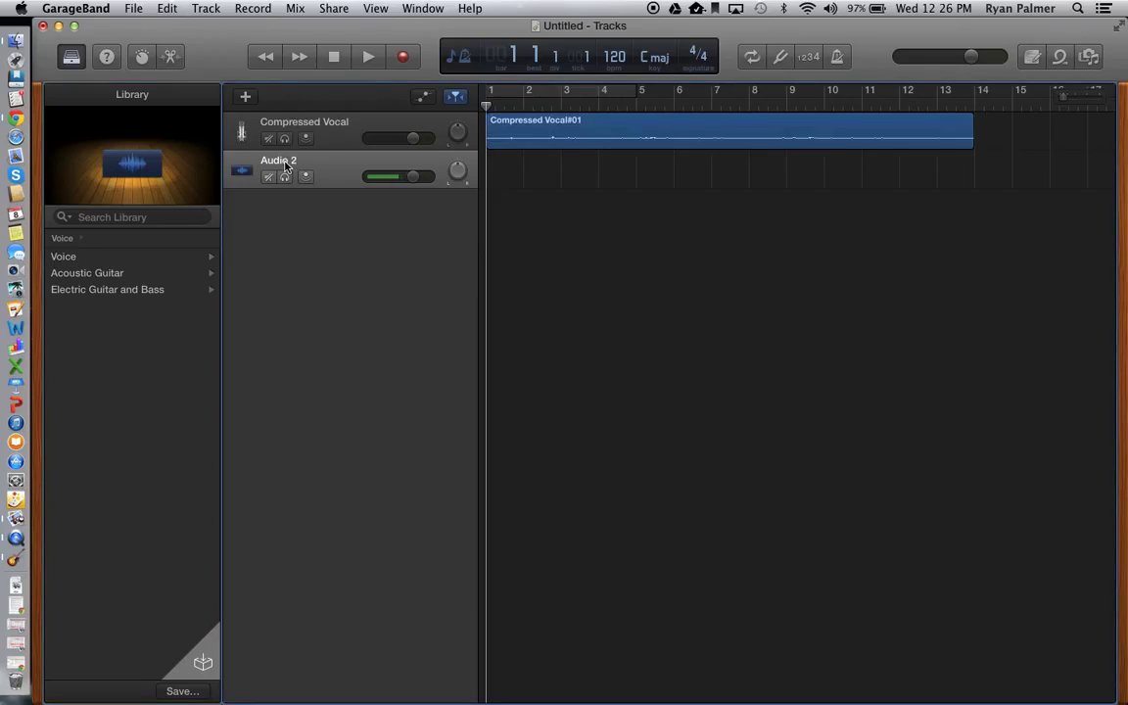
double_click(284, 163)
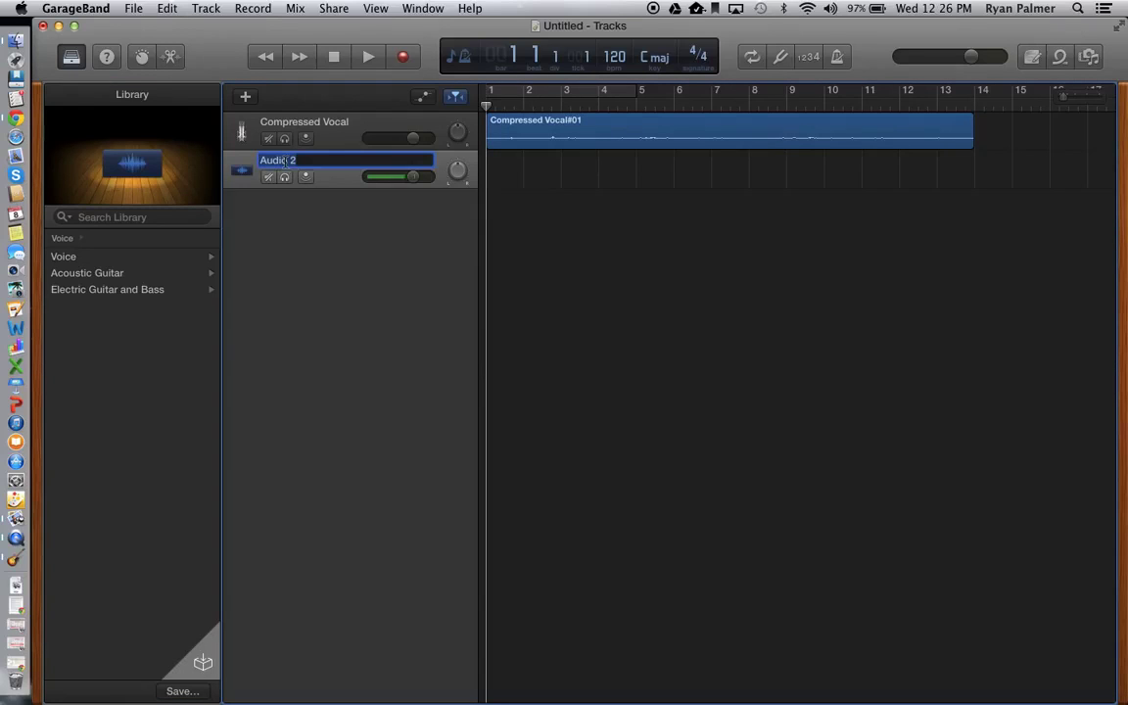
text(Music Intro)
key(Return)
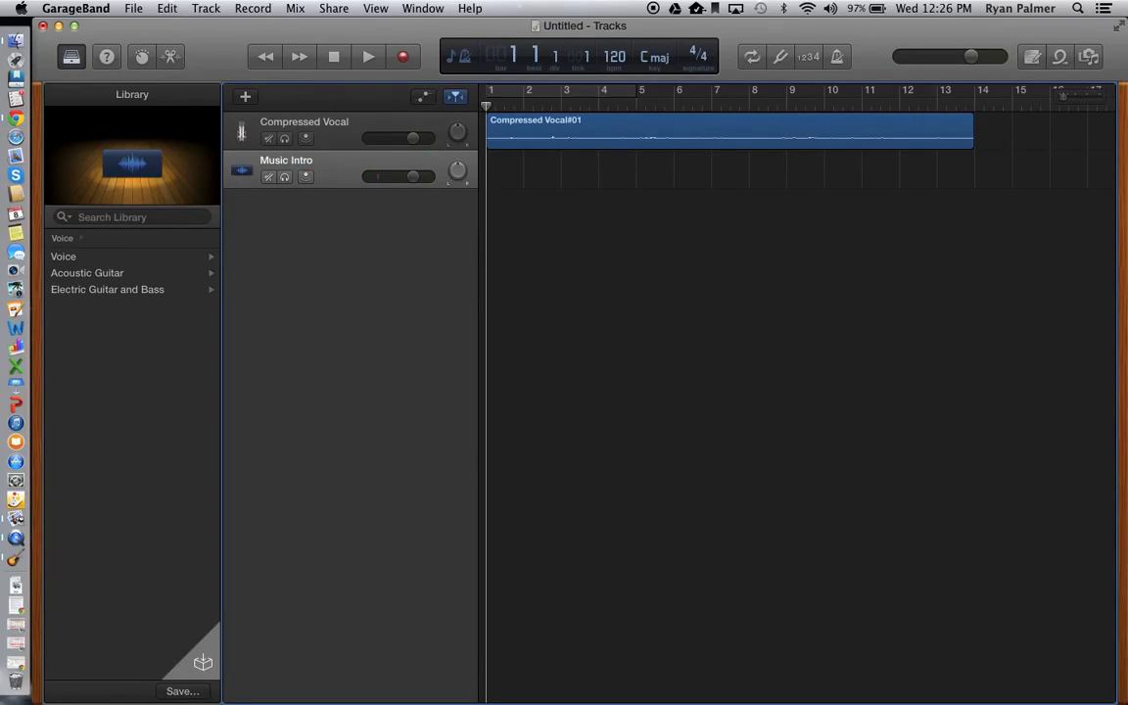
Place the Four Oh Five Beat Apple Loop at bar 1 on the Music Intro track
click(1062, 59)
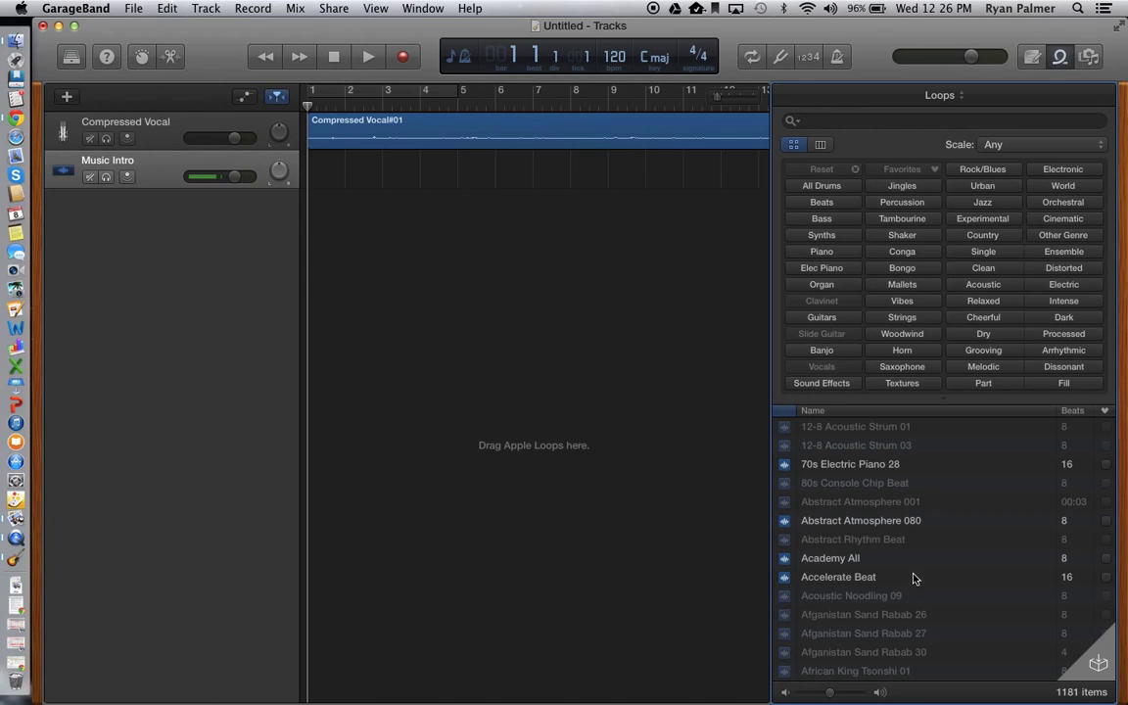
scroll(971, 528, down, 20)
scroll(973, 530, down, 20)
scroll(972, 530, down, 20)
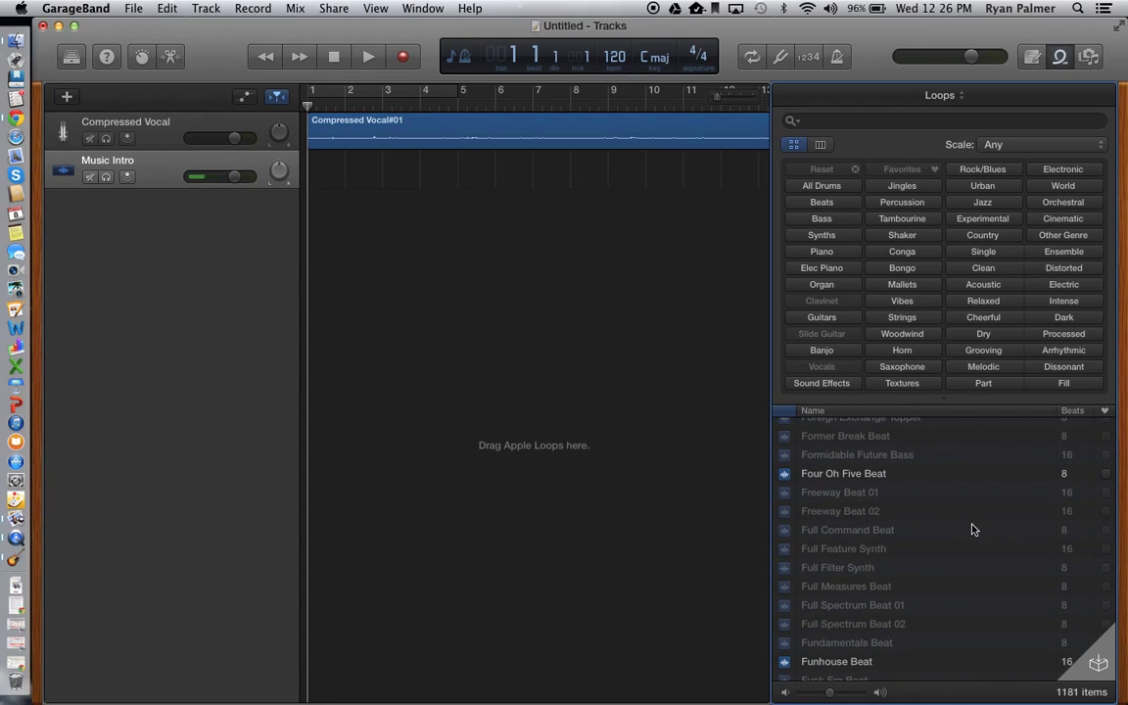
click(852, 479)
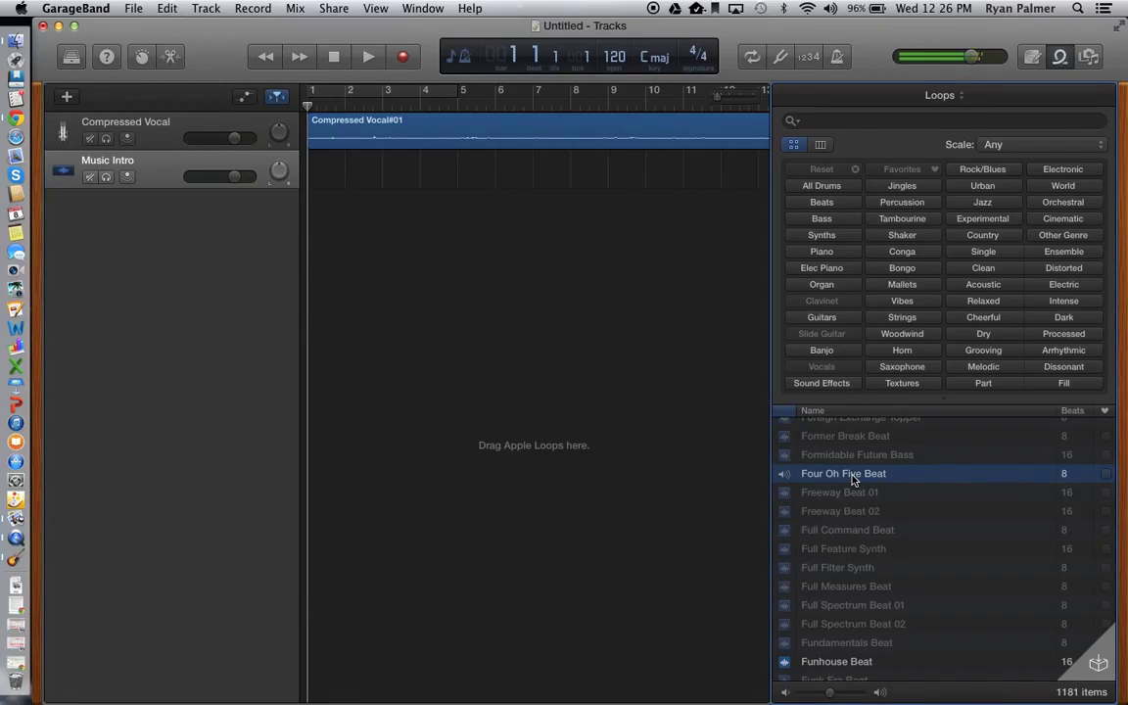
drag(852, 479, 337, 169)
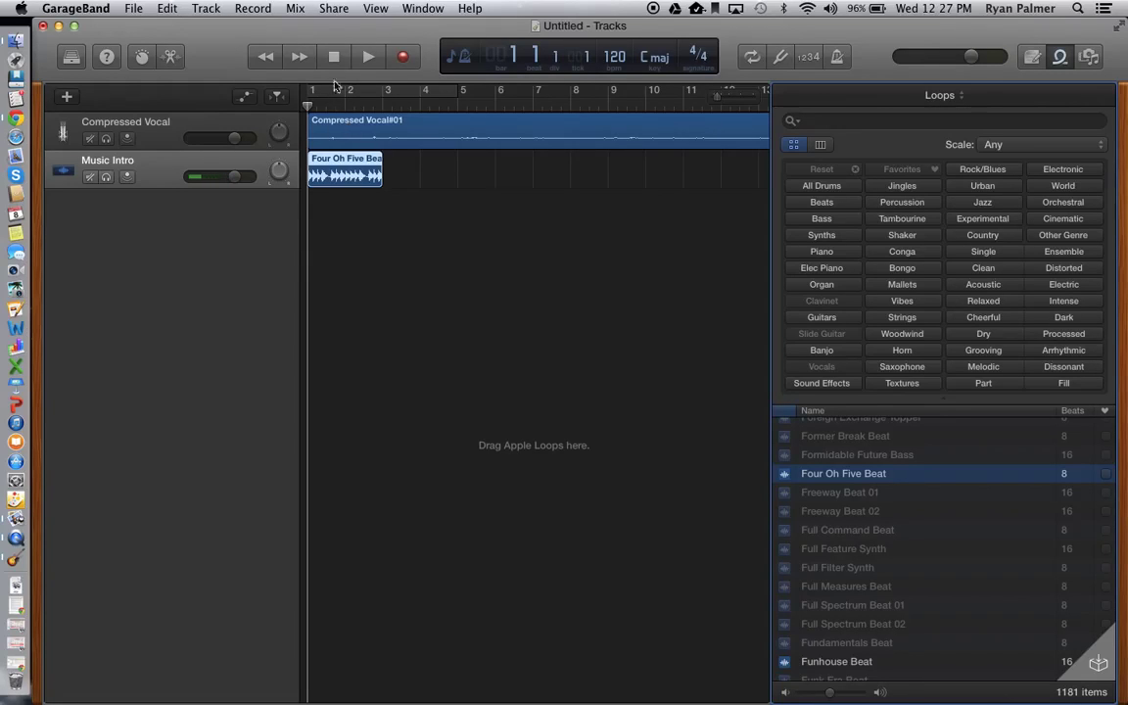
click(369, 57)
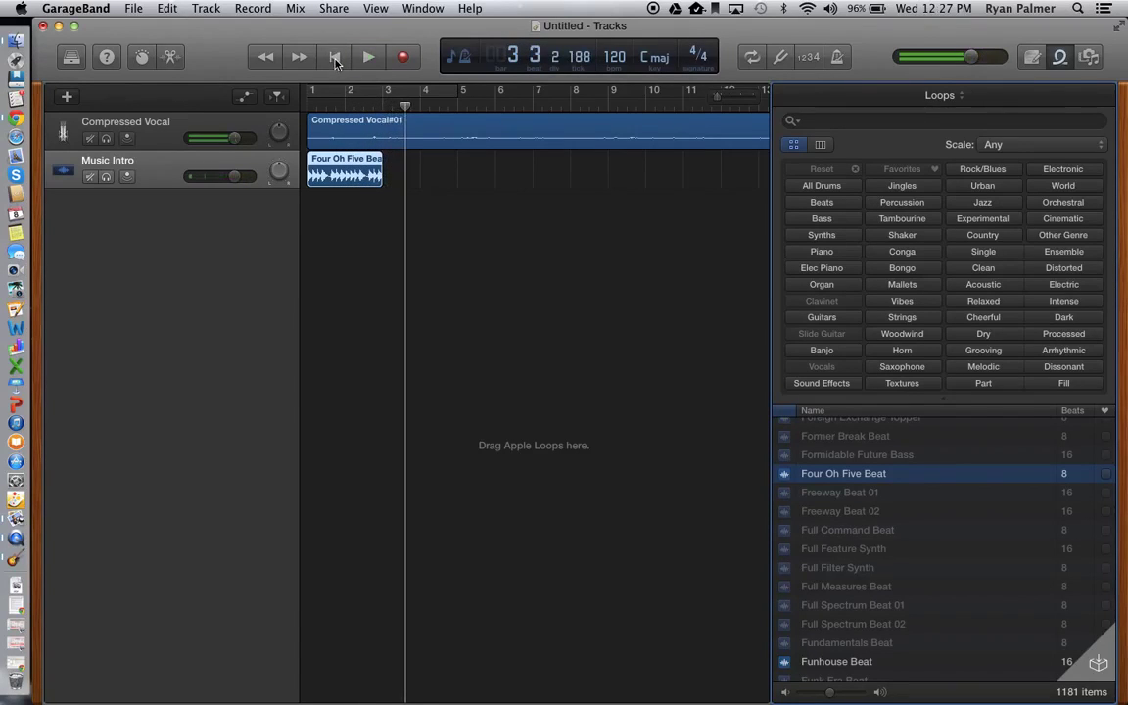
click(335, 59)
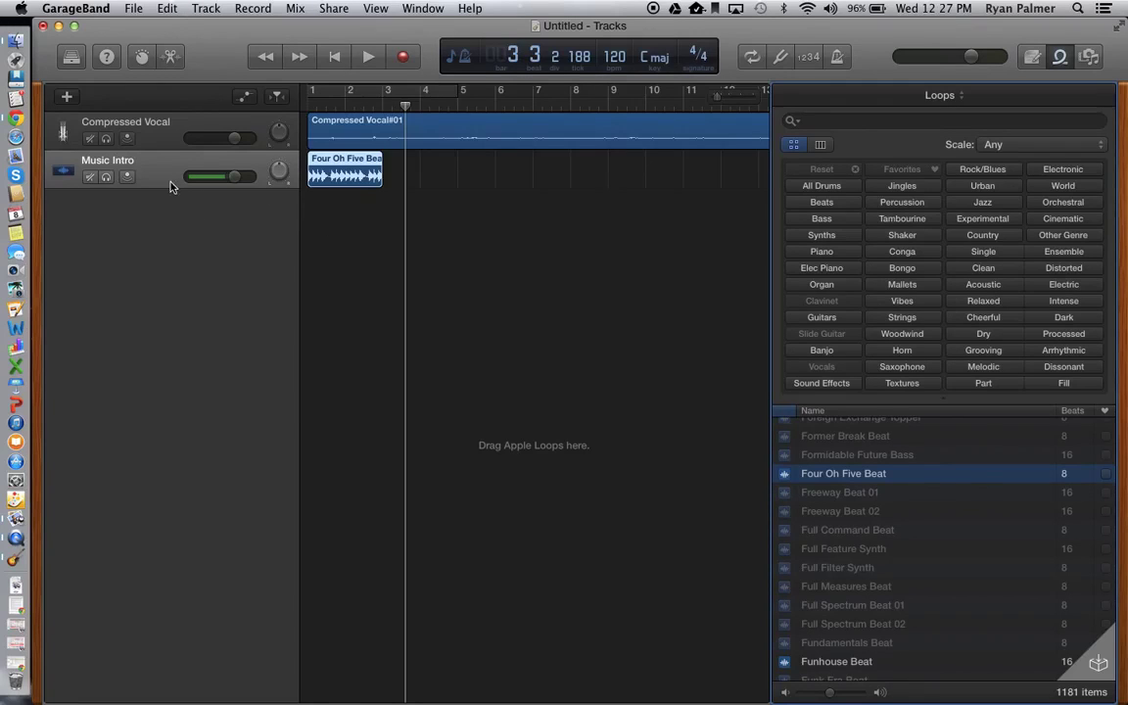
Show automation, shift the vocal region into bar 2, and enable Music Intro volume automation
click(245, 98)
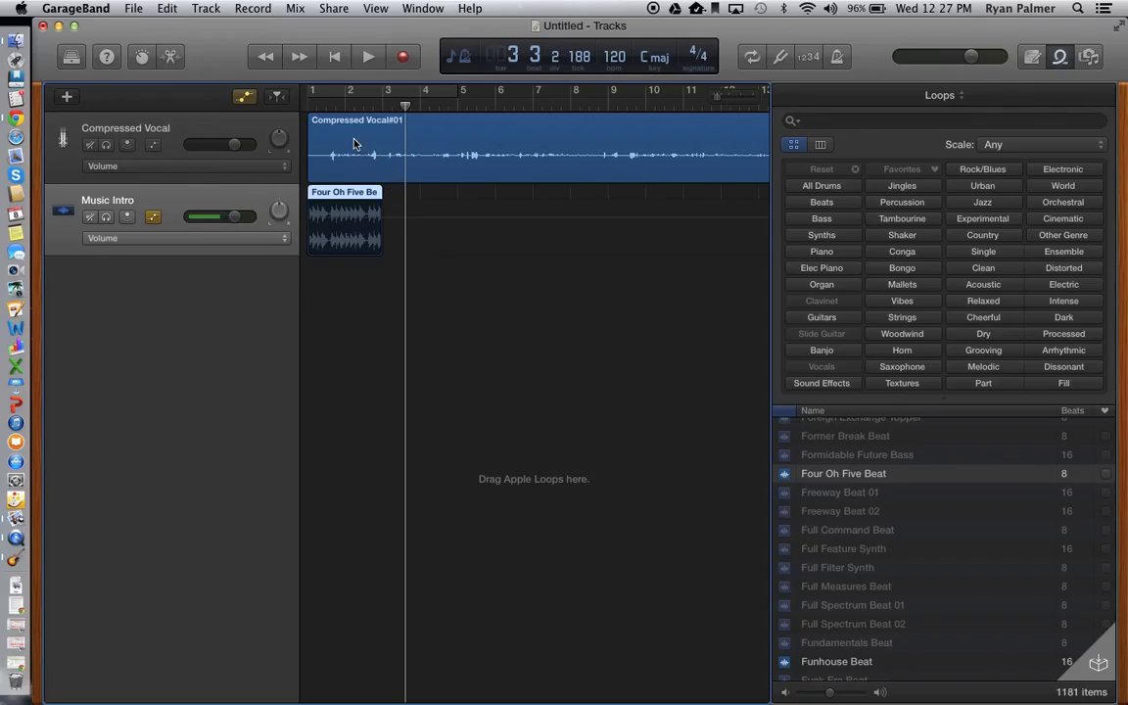
click(322, 130)
click(266, 121)
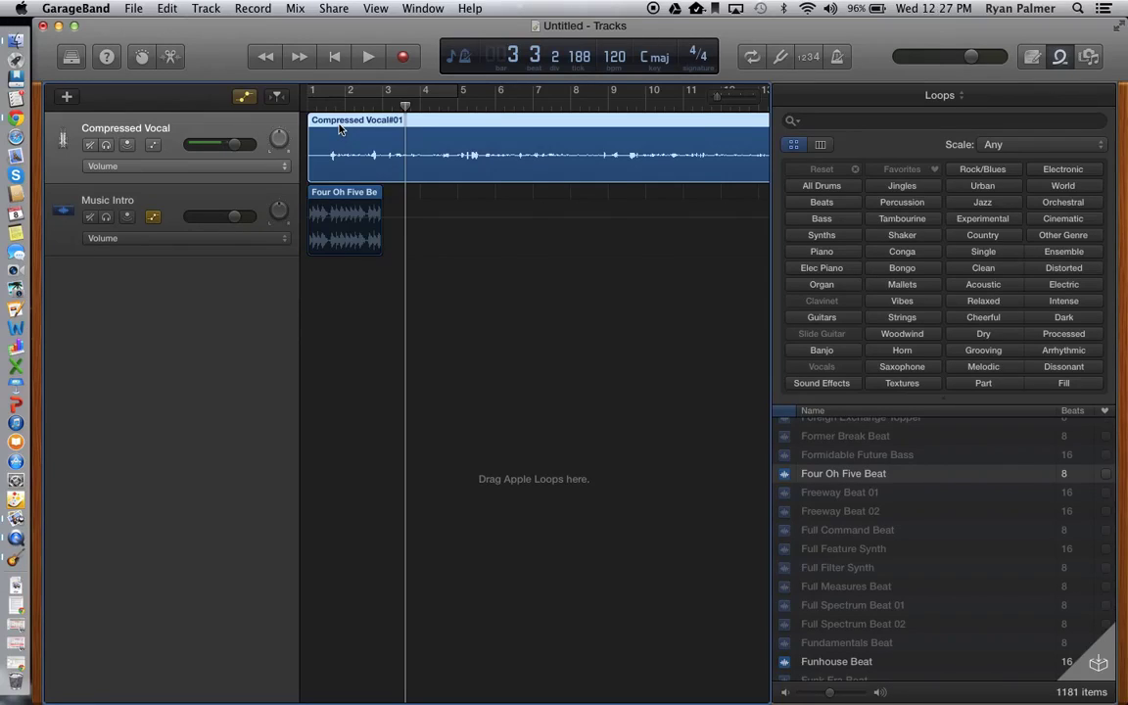
drag(340, 129, 396, 128)
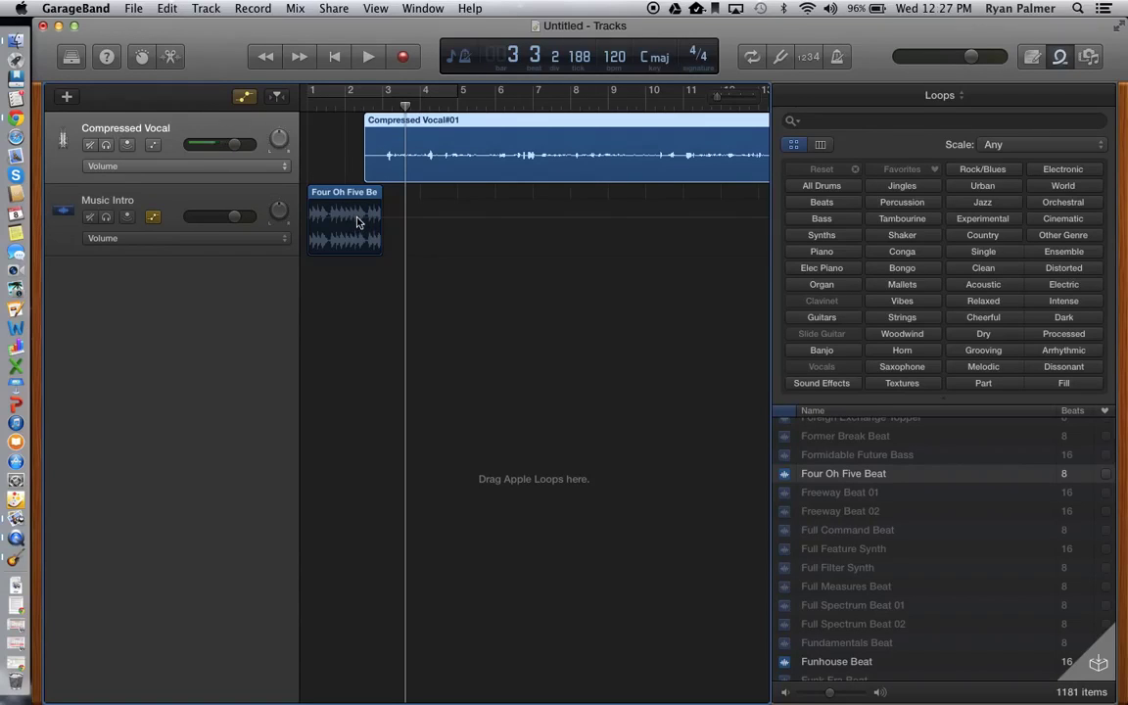
key(a)
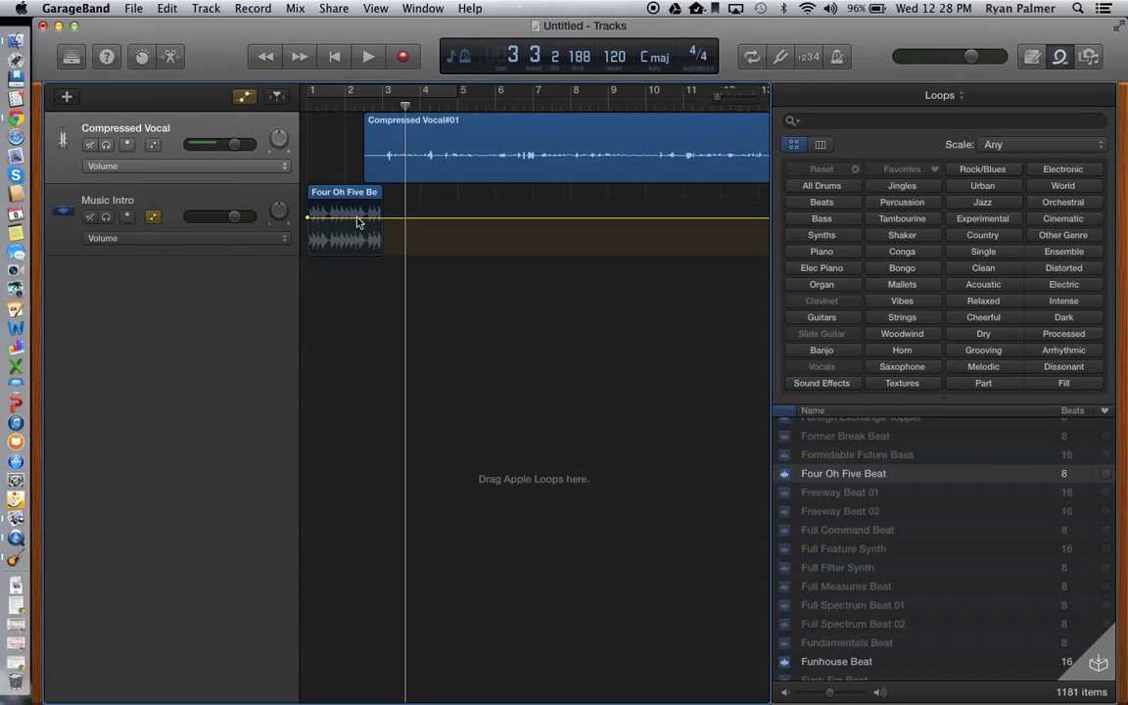
Add two Music Intro volume points, dropping the second to -41.7 dB for a fade-out
click(358, 217)
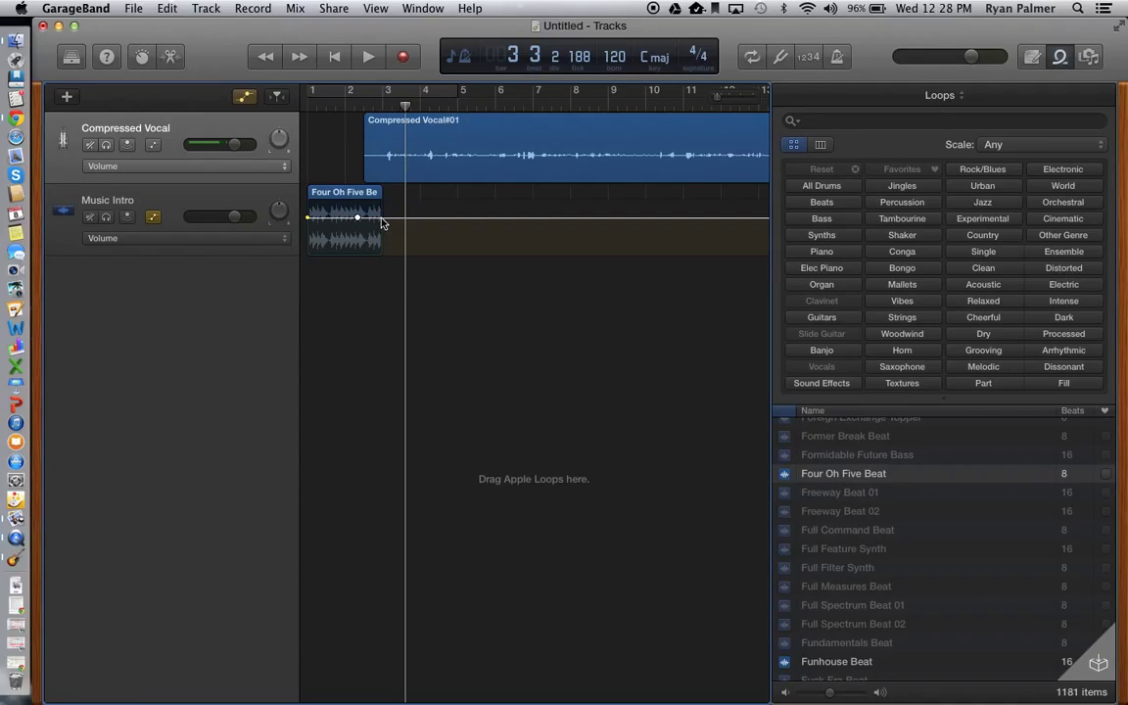
click(382, 222)
click(382, 219)
drag(382, 219, 382, 253)
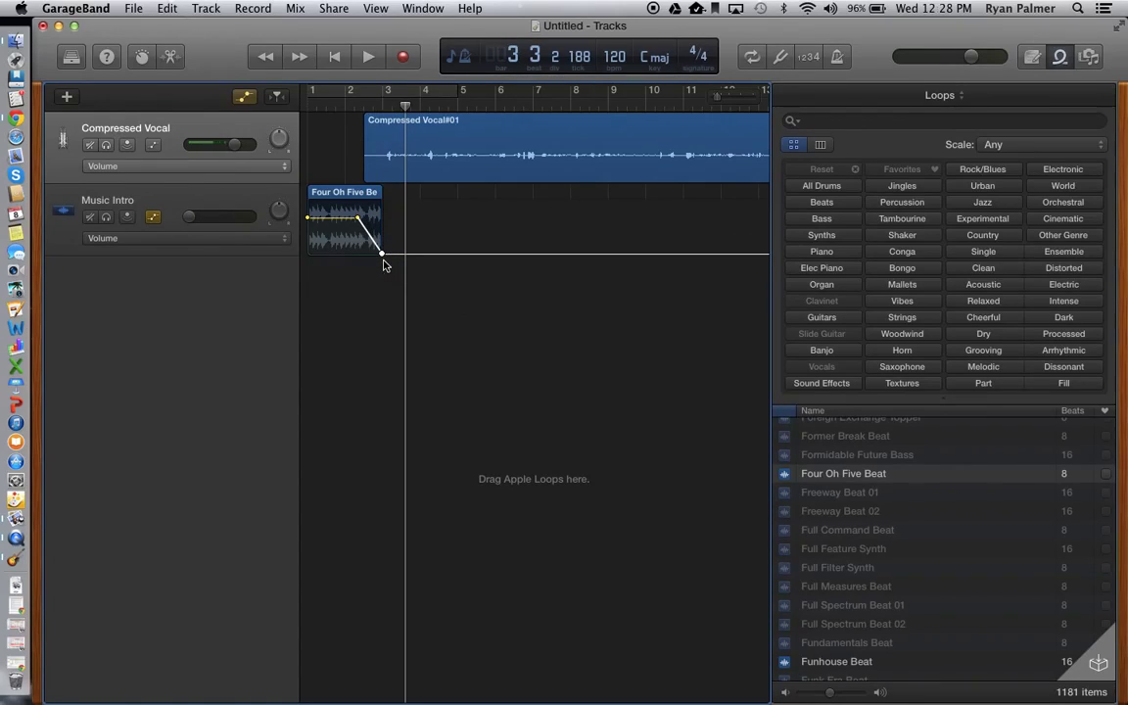
Play the project from the beginning
click(277, 95)
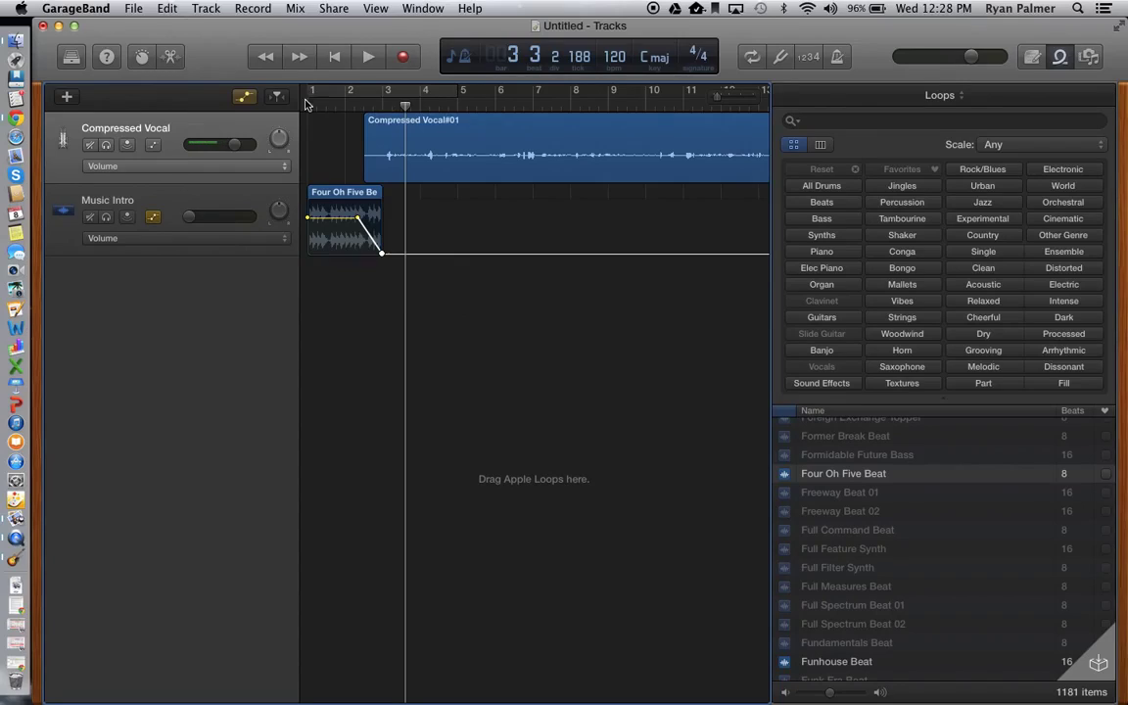
click(334, 56)
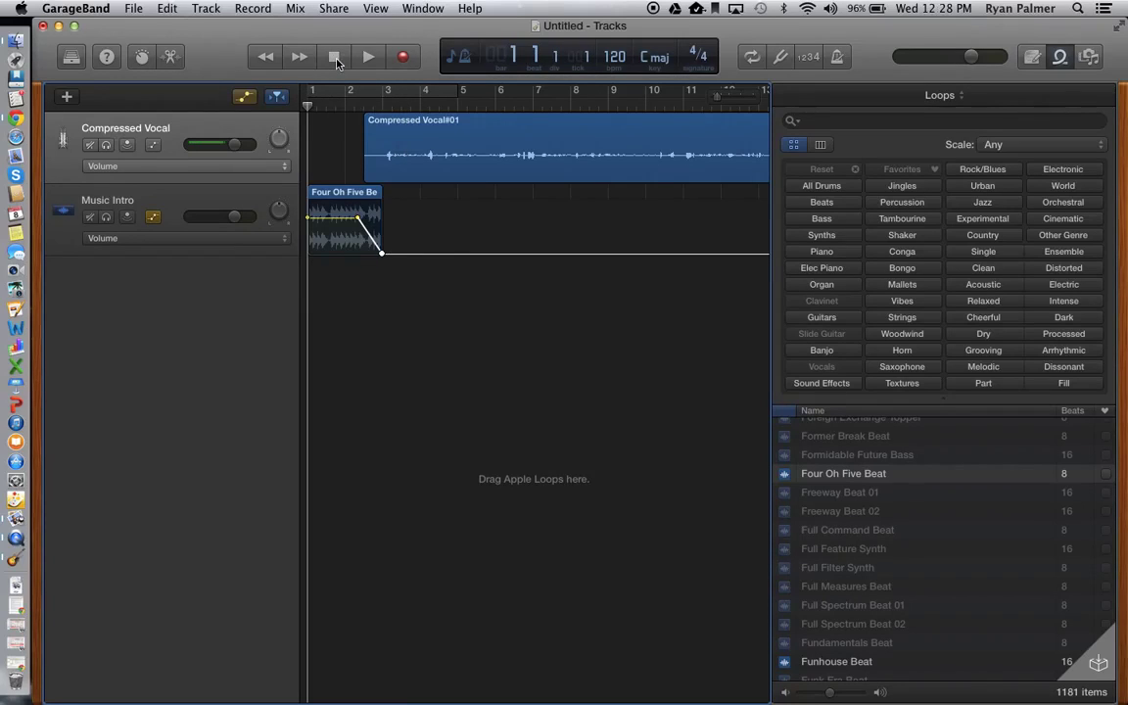
key(space)
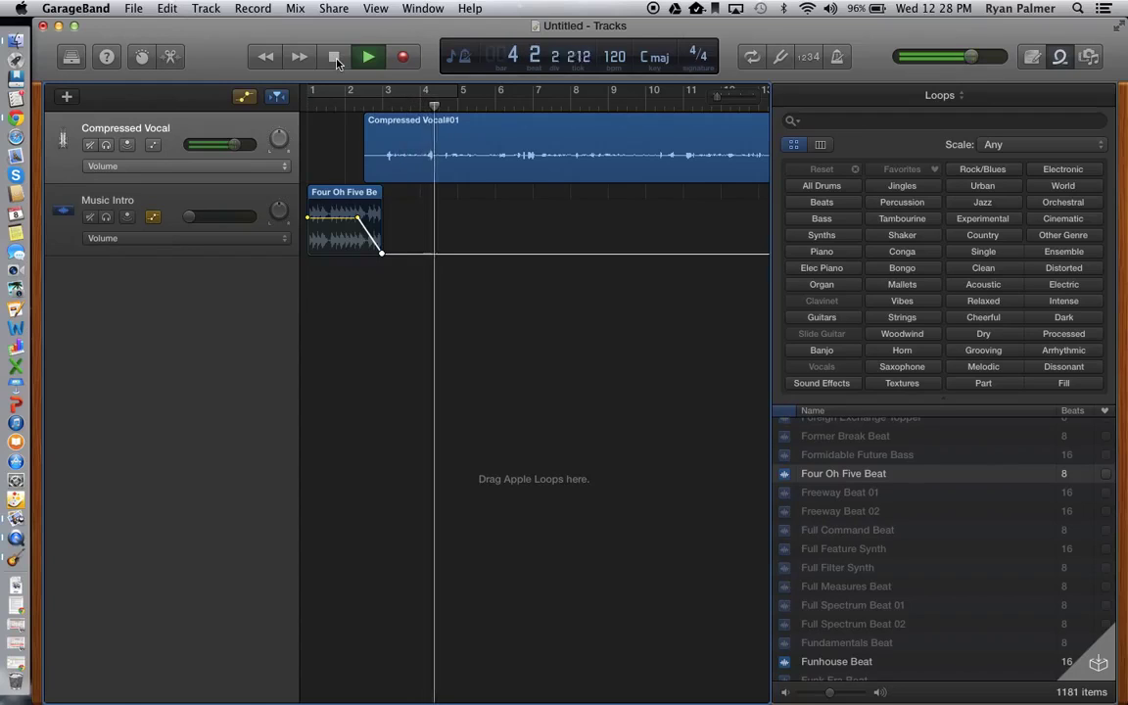
Stop playback and move the Compressed Vocal region one beat earlier, to bar 2 beat 2
click(336, 61)
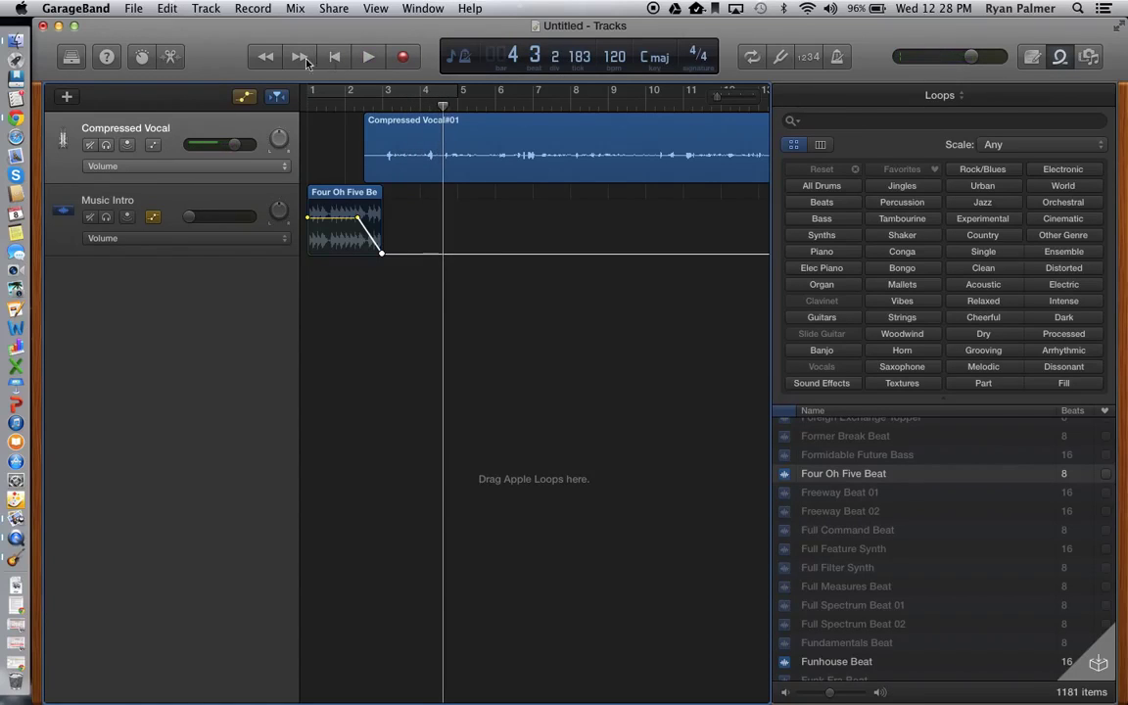
click(382, 142)
drag(382, 142, 382, 142)
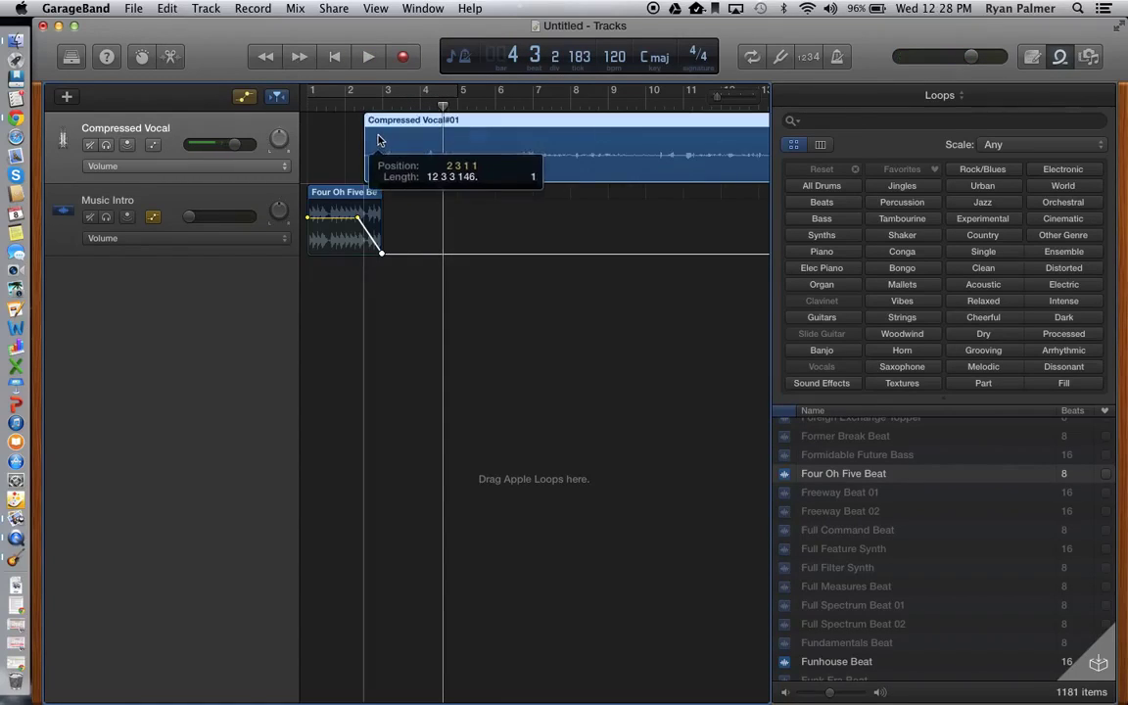
drag(378, 140, 375, 140)
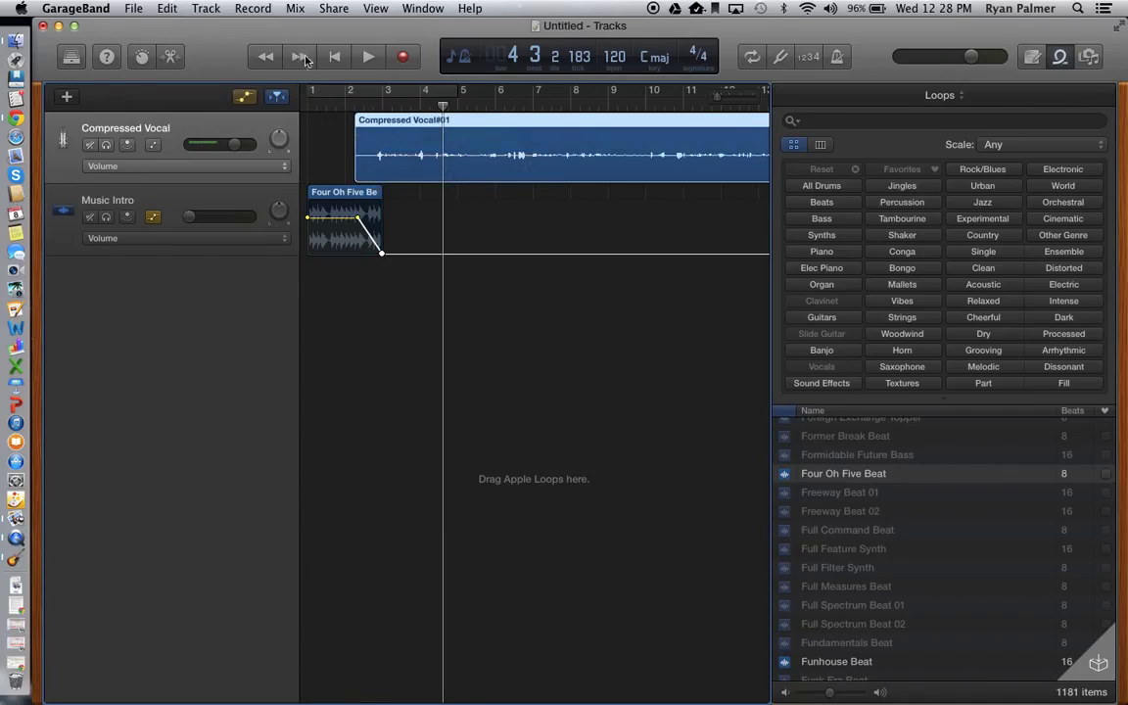
Replay the project from the start to check the overlap, then select Music Intro
click(334, 56)
click(368, 56)
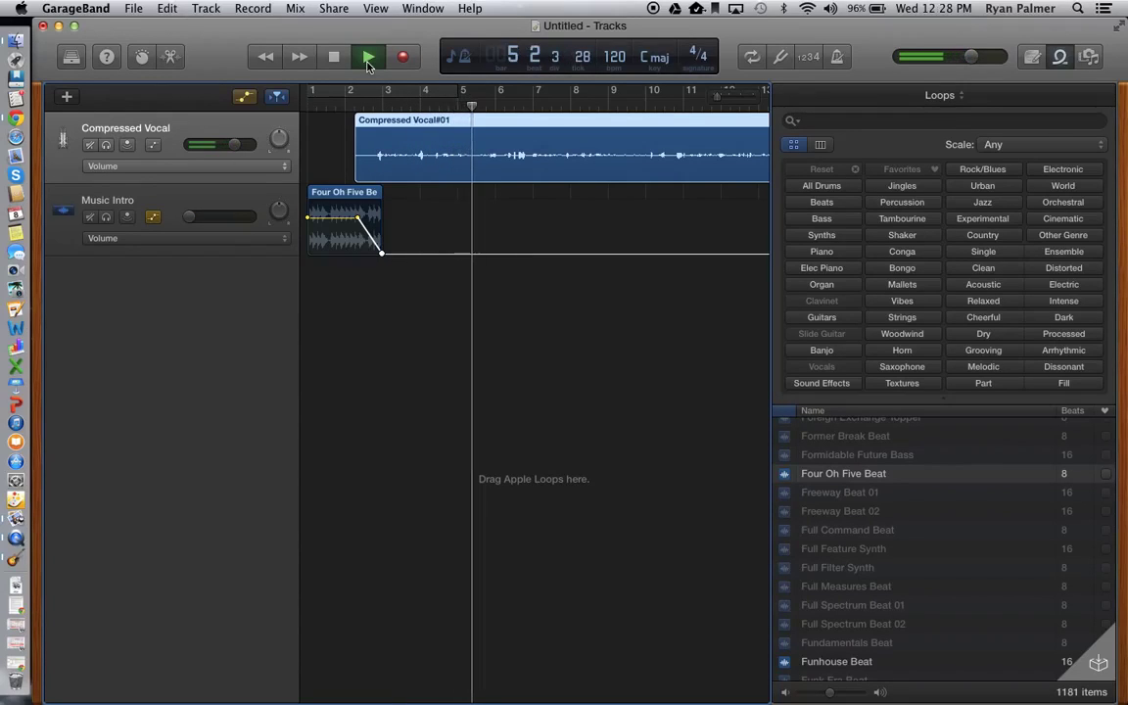
click(369, 61)
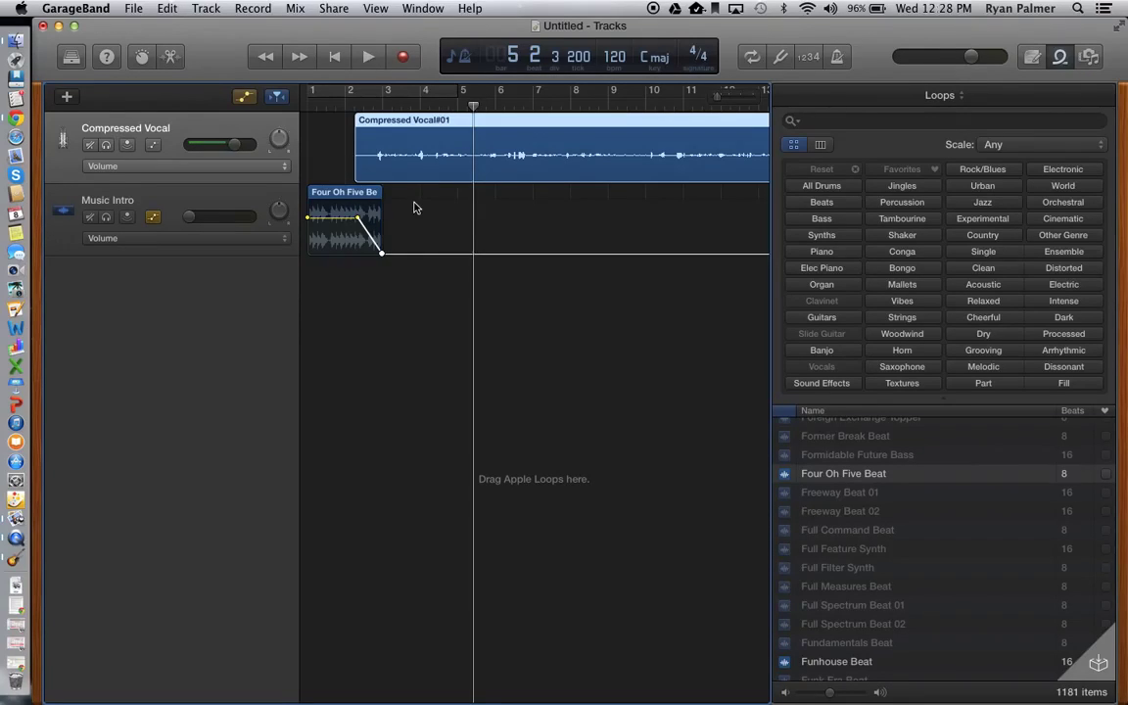
scroll(415, 207, right, 3)
scroll(416, 207, left, 3)
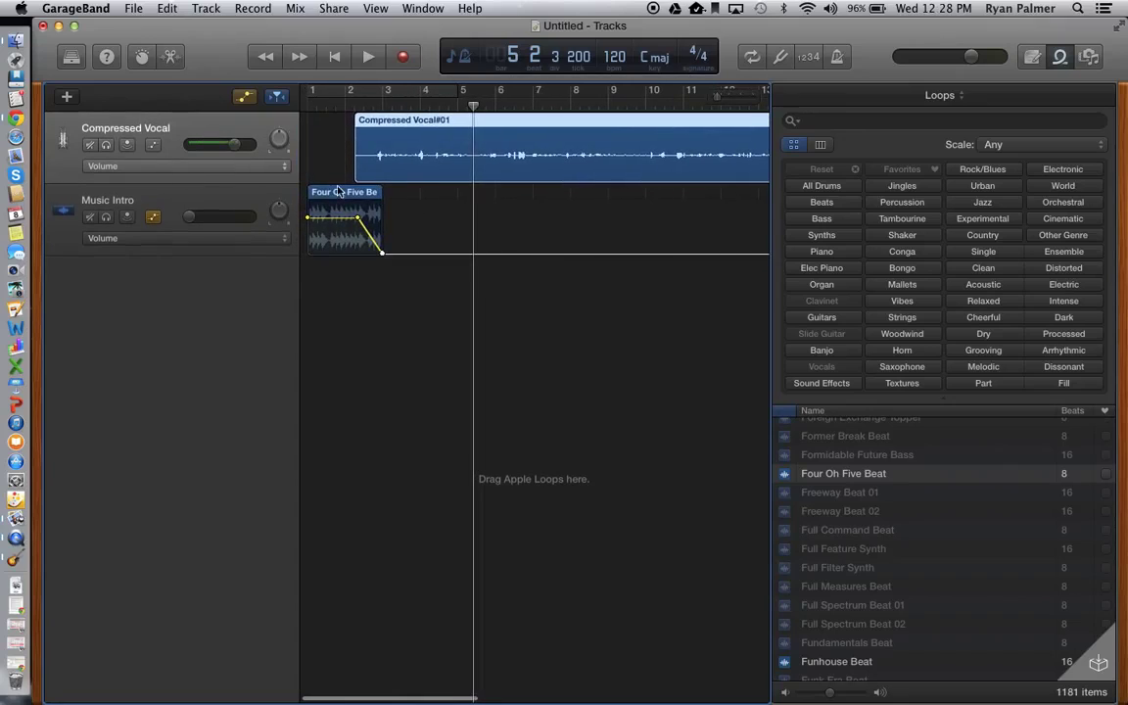
click(88, 196)
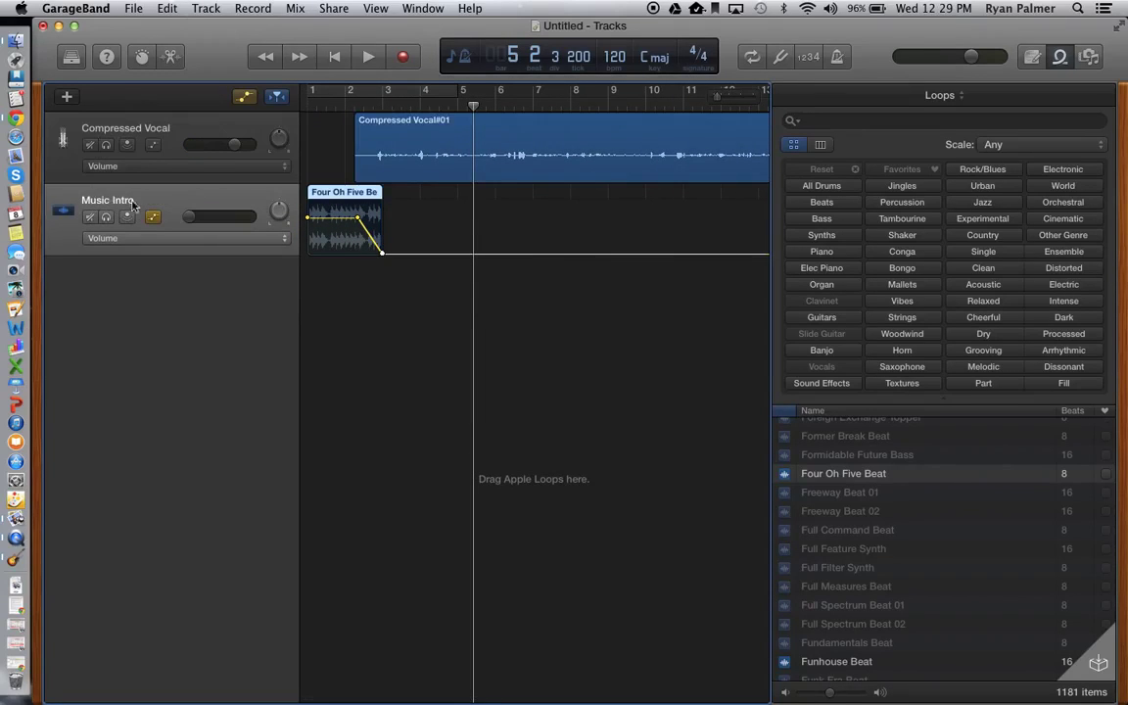
Add a third track with Music Intro's settings and name it 'Music Exit'
click(206, 8)
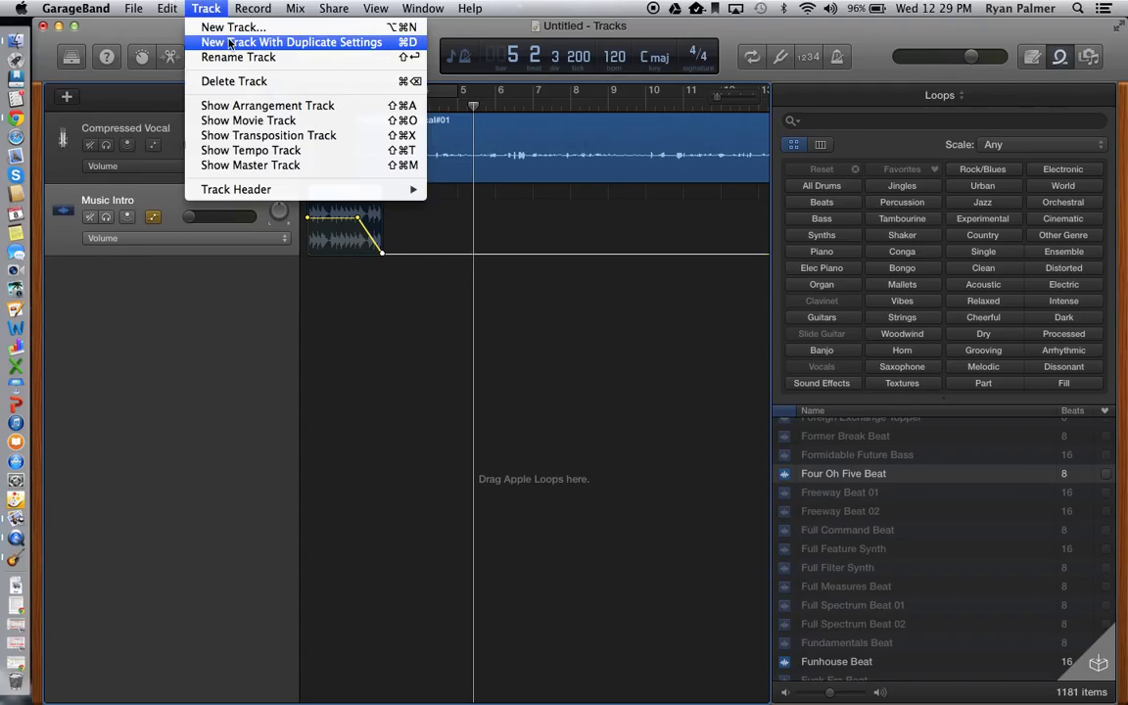
click(229, 44)
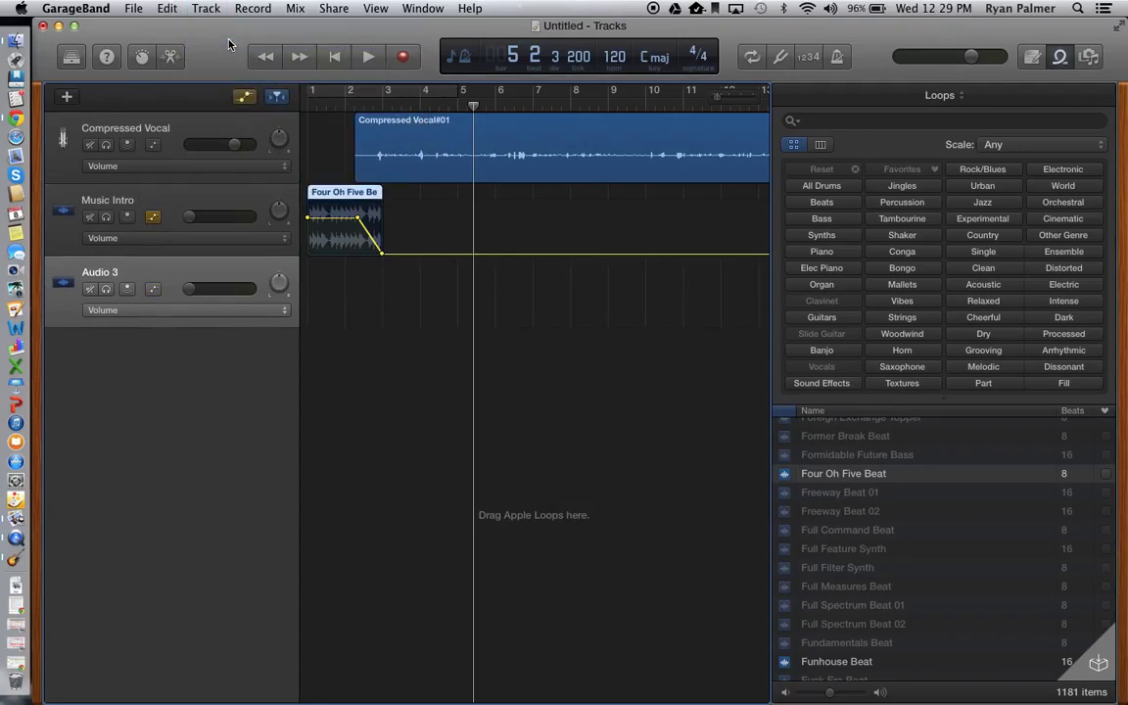
double_click(98, 274)
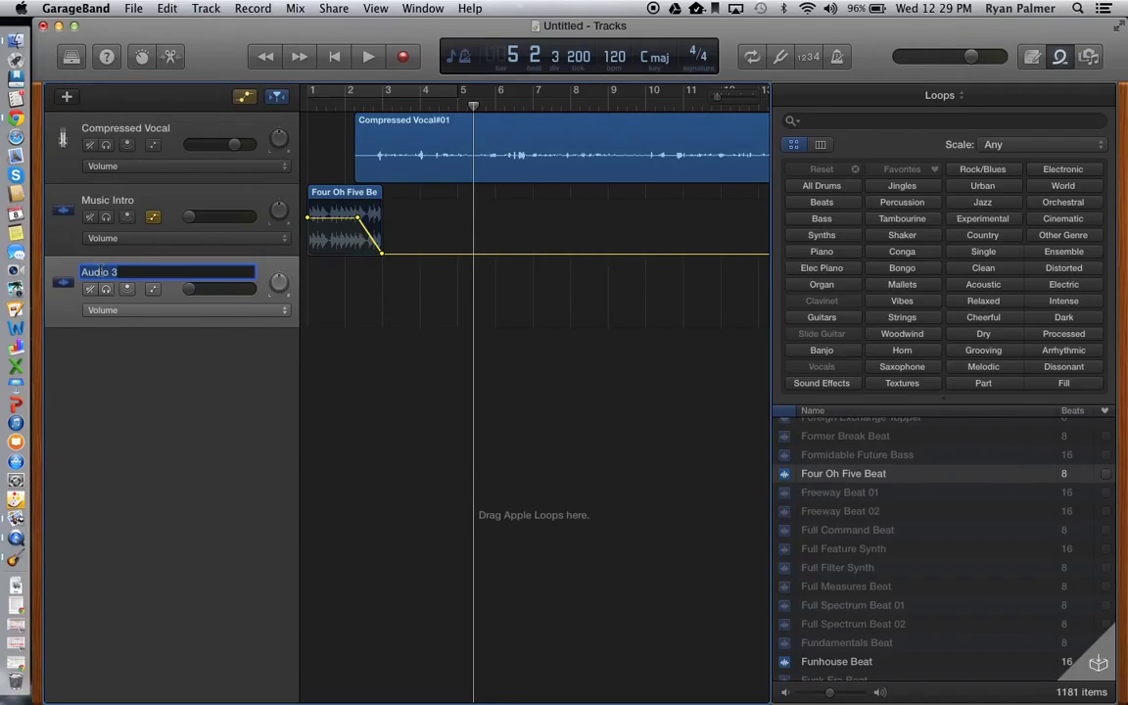
text(Music Exit)
key(Return)
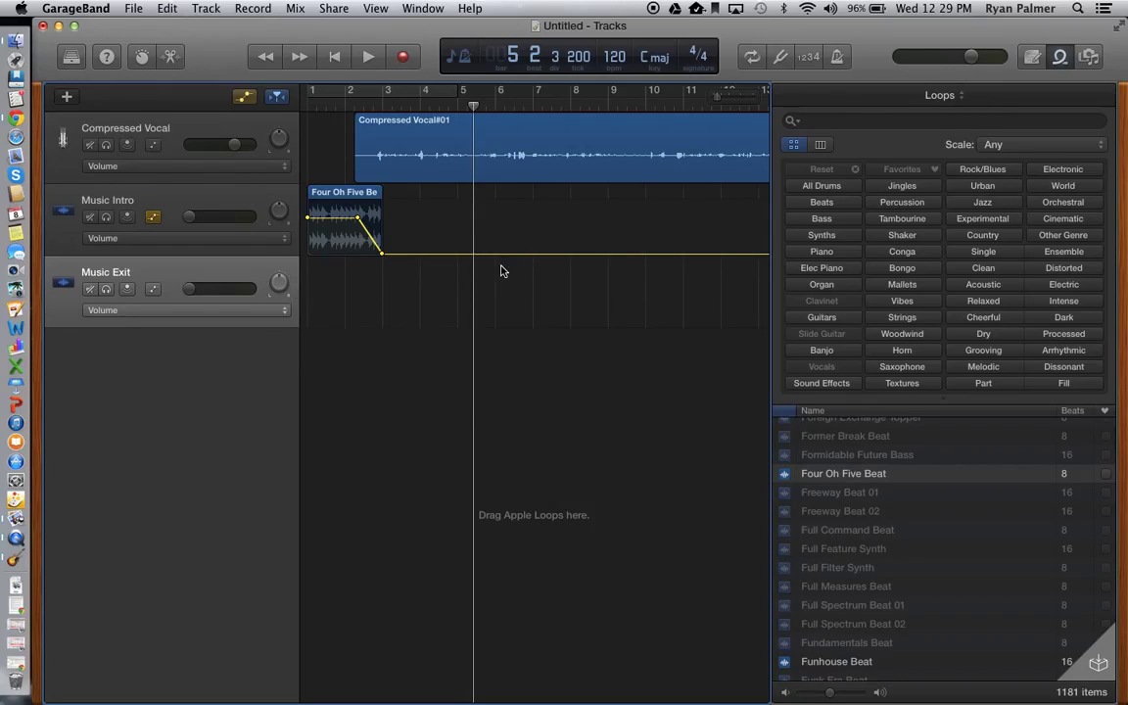
Place the previewed Funhouse Beat loop on Music Exit at bar 14 and show its volume line
scroll(500, 270, right, 10)
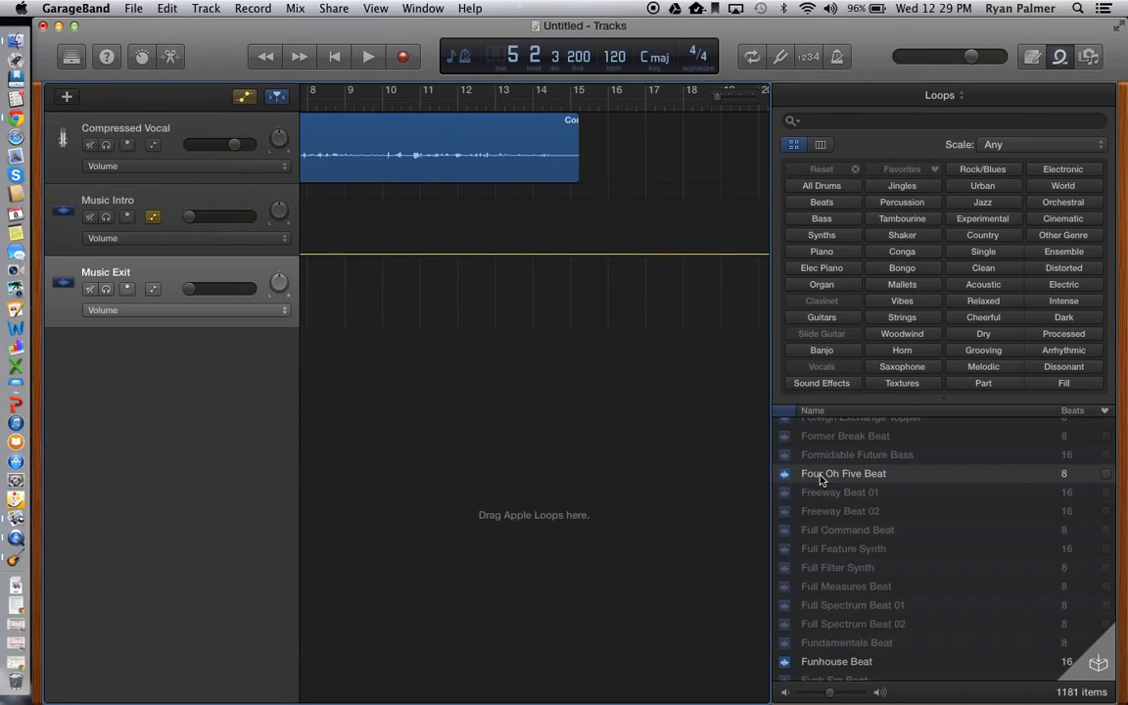
click(821, 663)
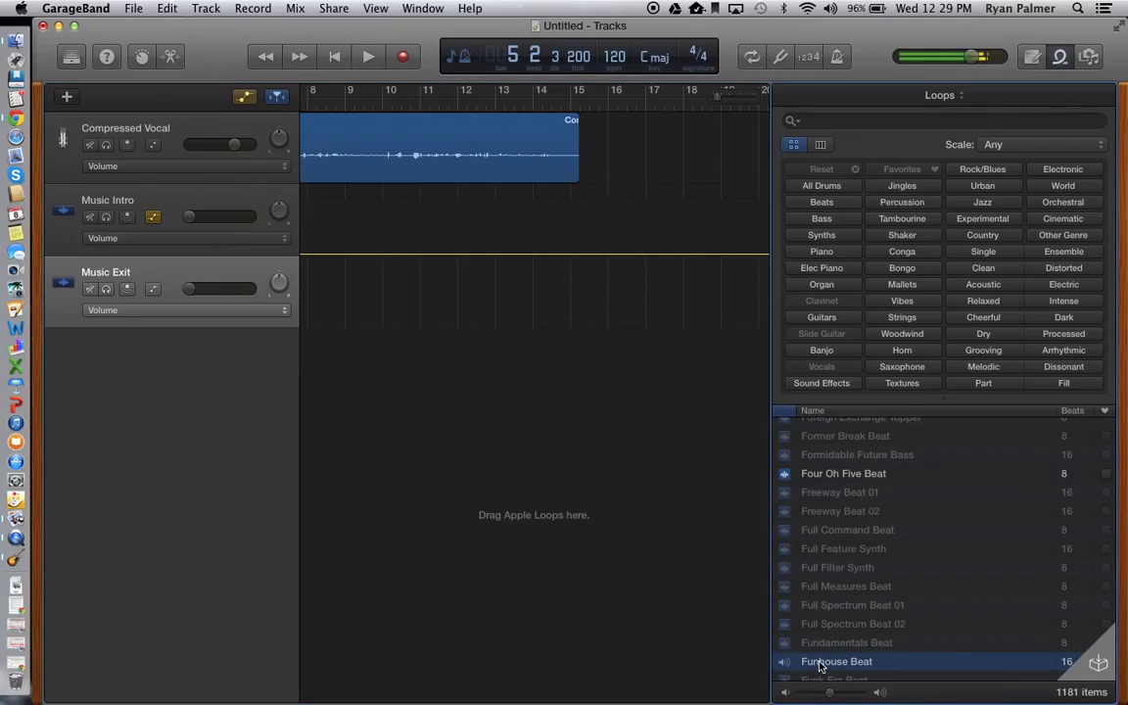
drag(821, 664, 565, 308)
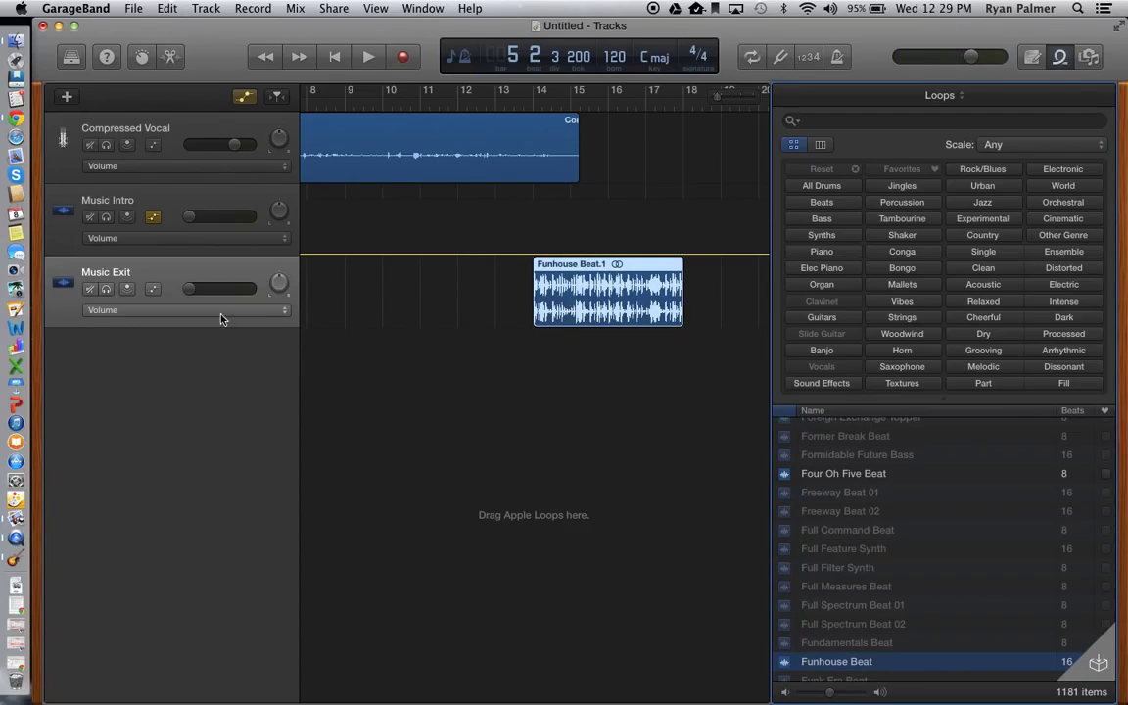
click(156, 291)
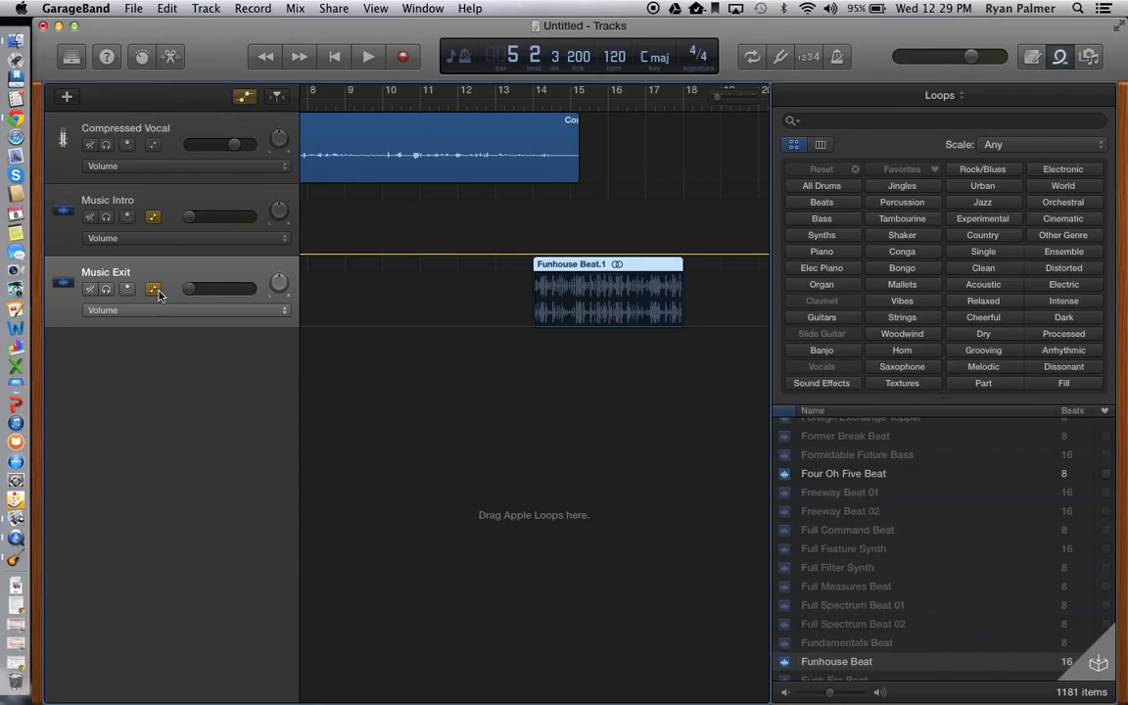
click(530, 277)
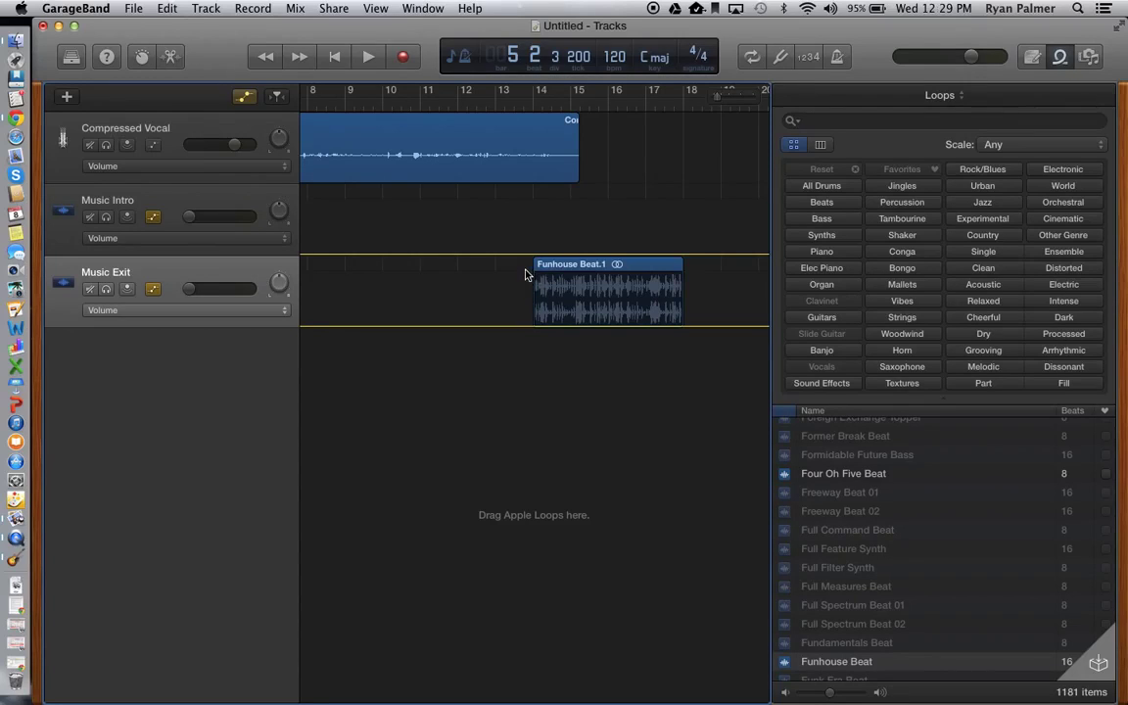
Shape the Music Exit volume into a fade-in rising from silence to +1.0 dB
click(517, 326)
mouse_move(562, 327)
mouse_down()
mouse_move(558, 303)
mouse_move(556, 327)
mouse_up()
drag(563, 325, 587, 283)
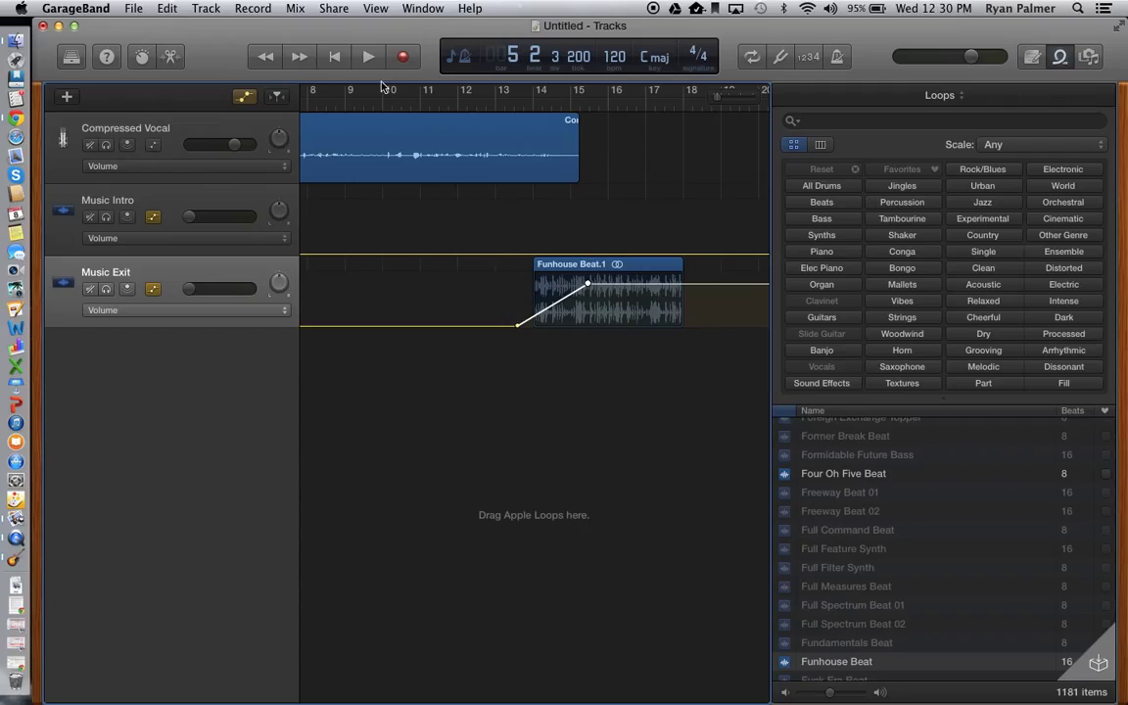
Play back the fade-in from bar 11 and stop
click(417, 105)
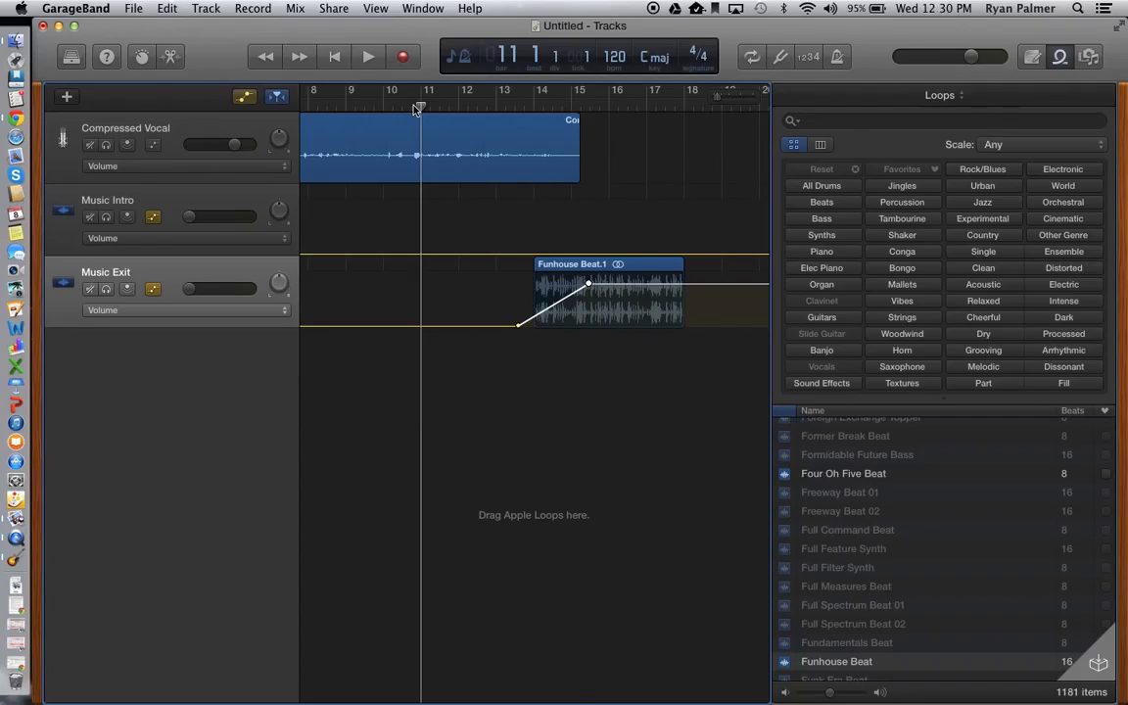
key(space)
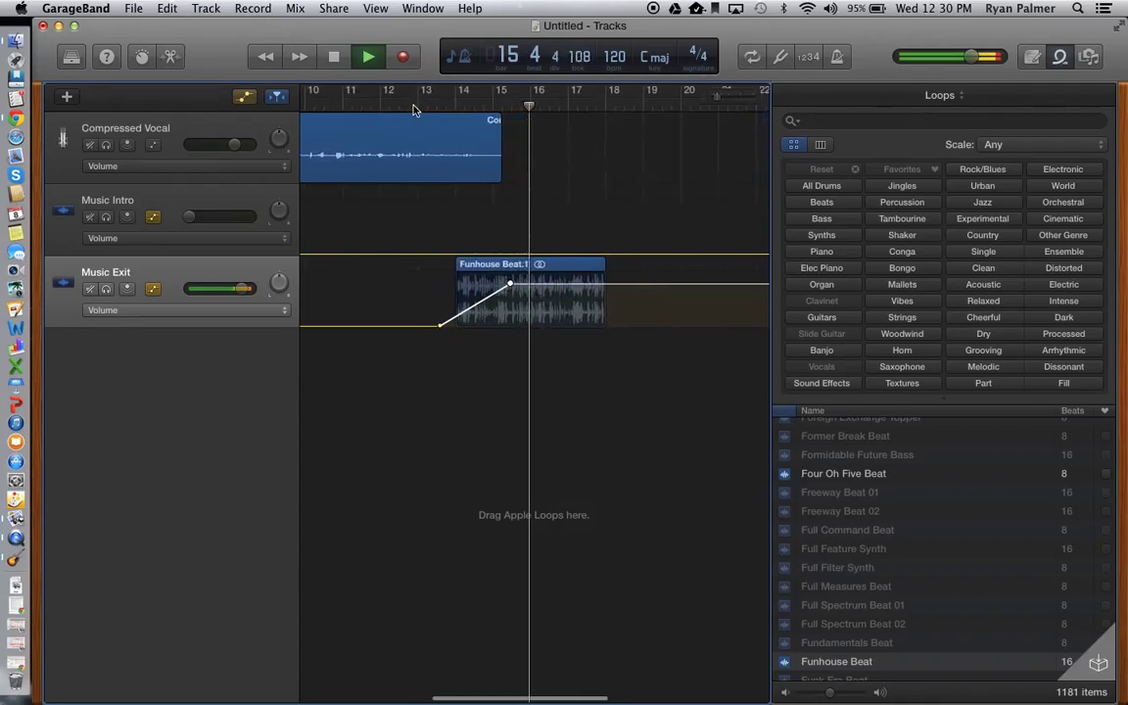
key(space)
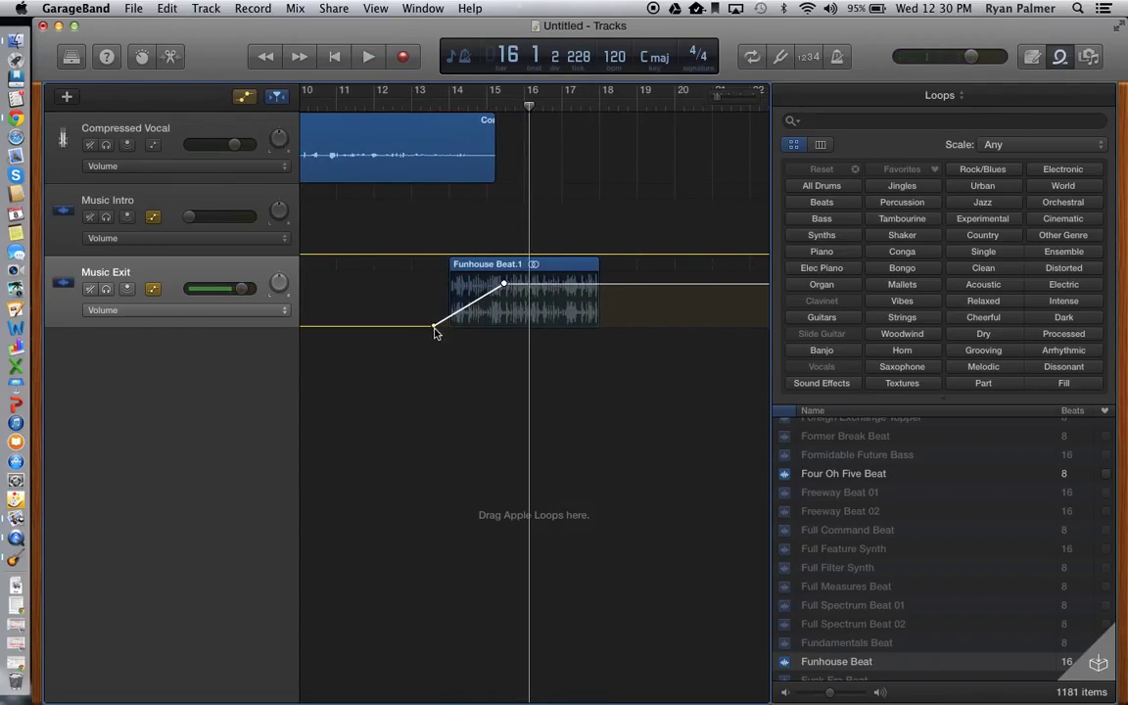
Move the fade's silent start to 13 4 4 1 and play it back from bar 13
drag(433, 326, 444, 324)
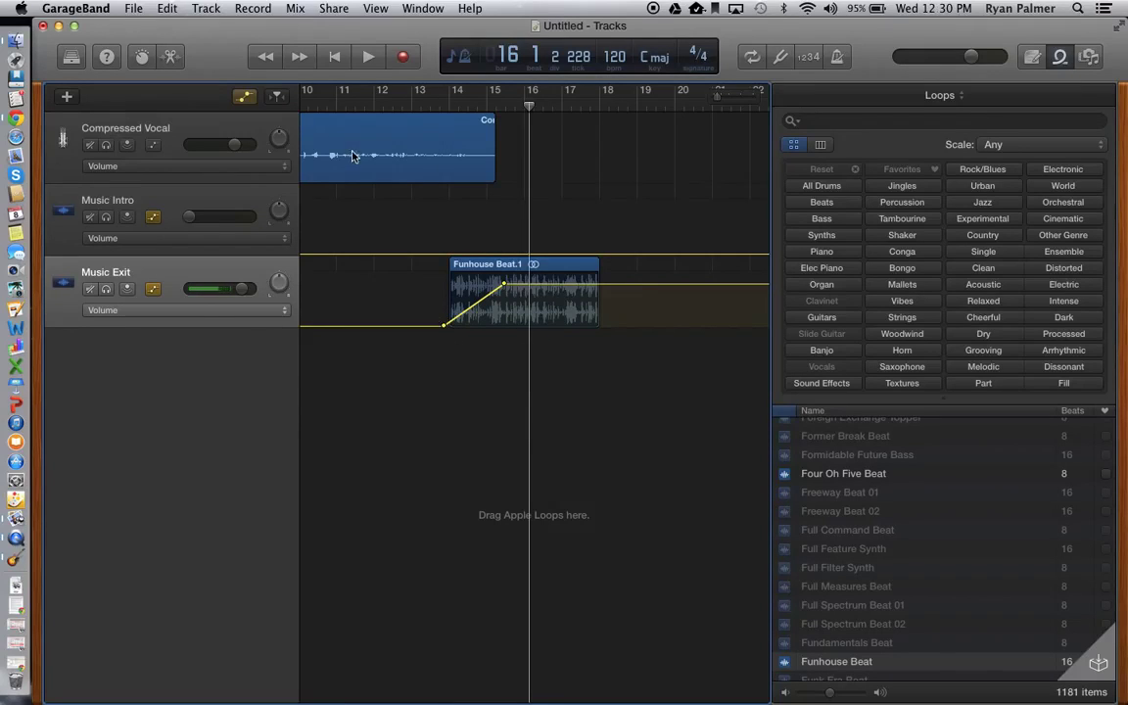
click(417, 108)
key(space)
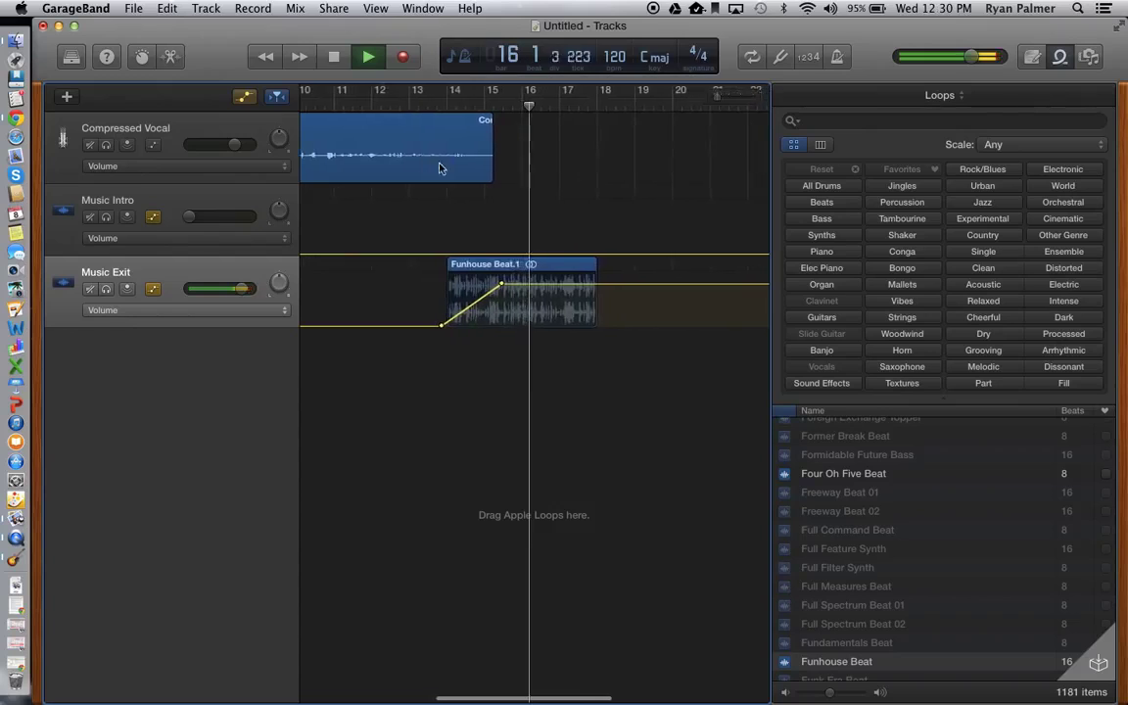
key(space)
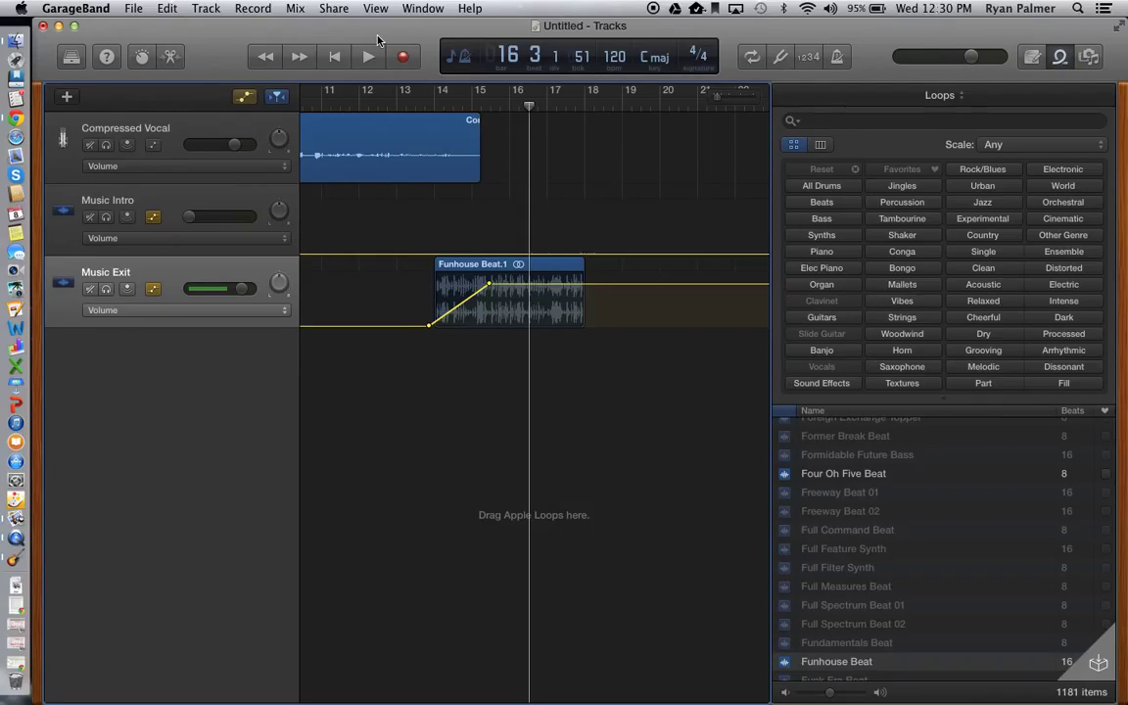
Start sharing the song to iTunes with the title 'First Podcastr'
click(333, 10)
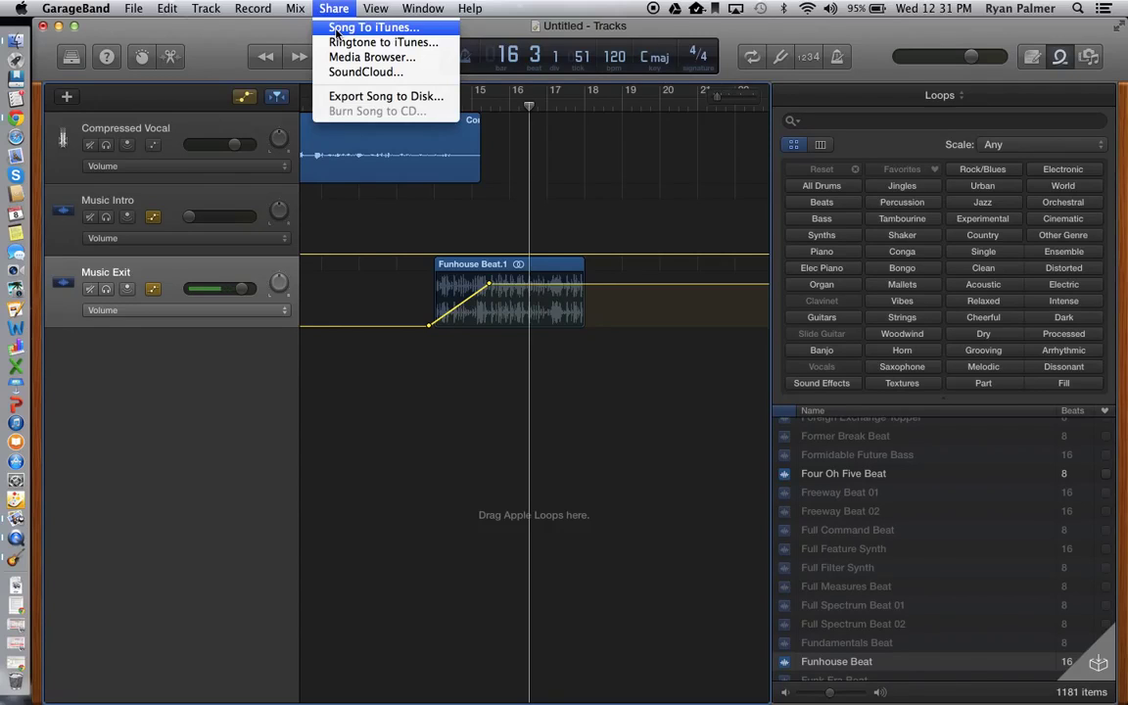
click(372, 27)
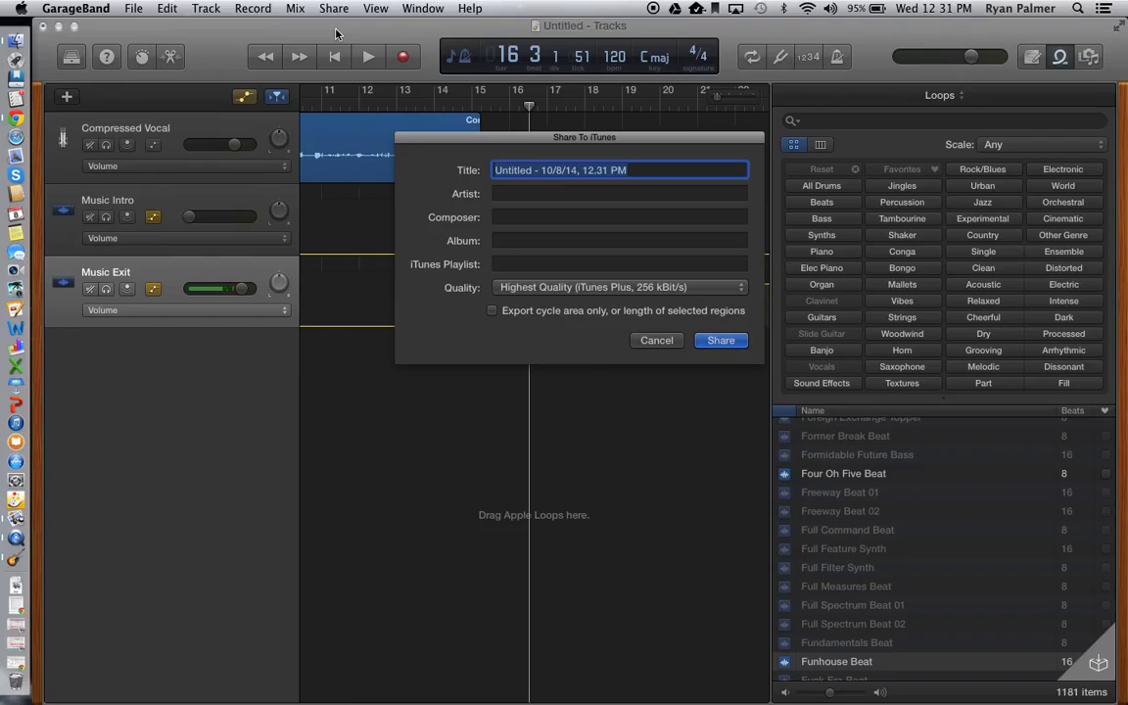
text(First Po)
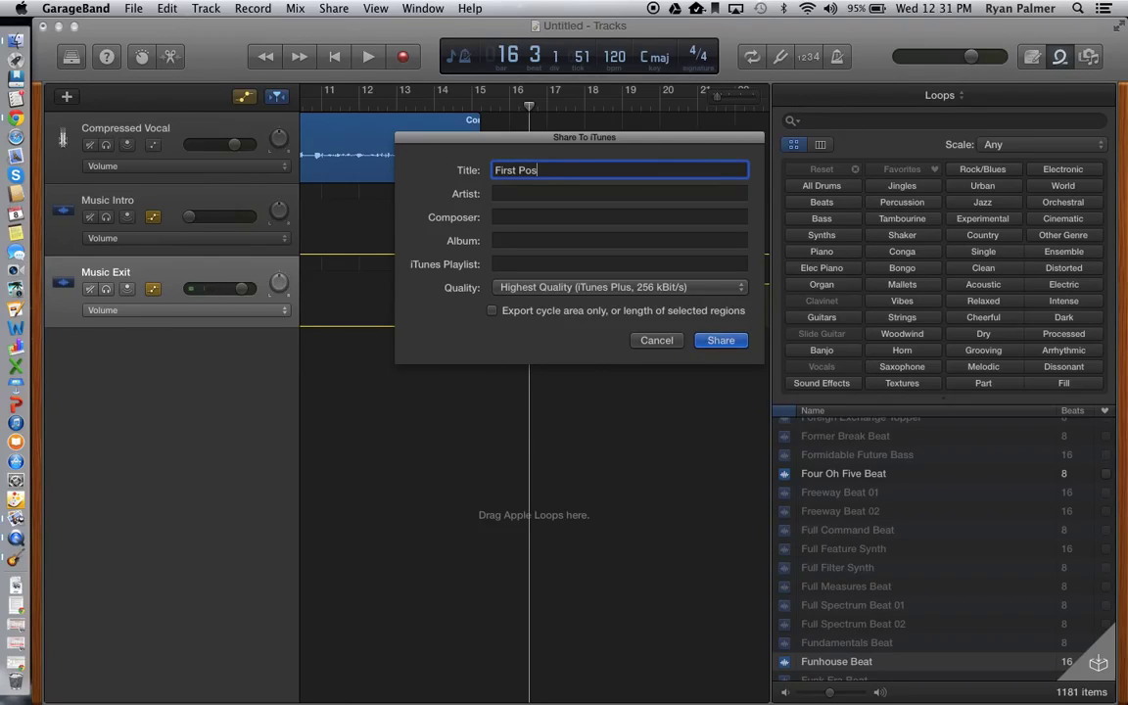
text(s)
key(BackSpace)
text(s)
key(BackSpace)
text(dcastr)
click(508, 194)
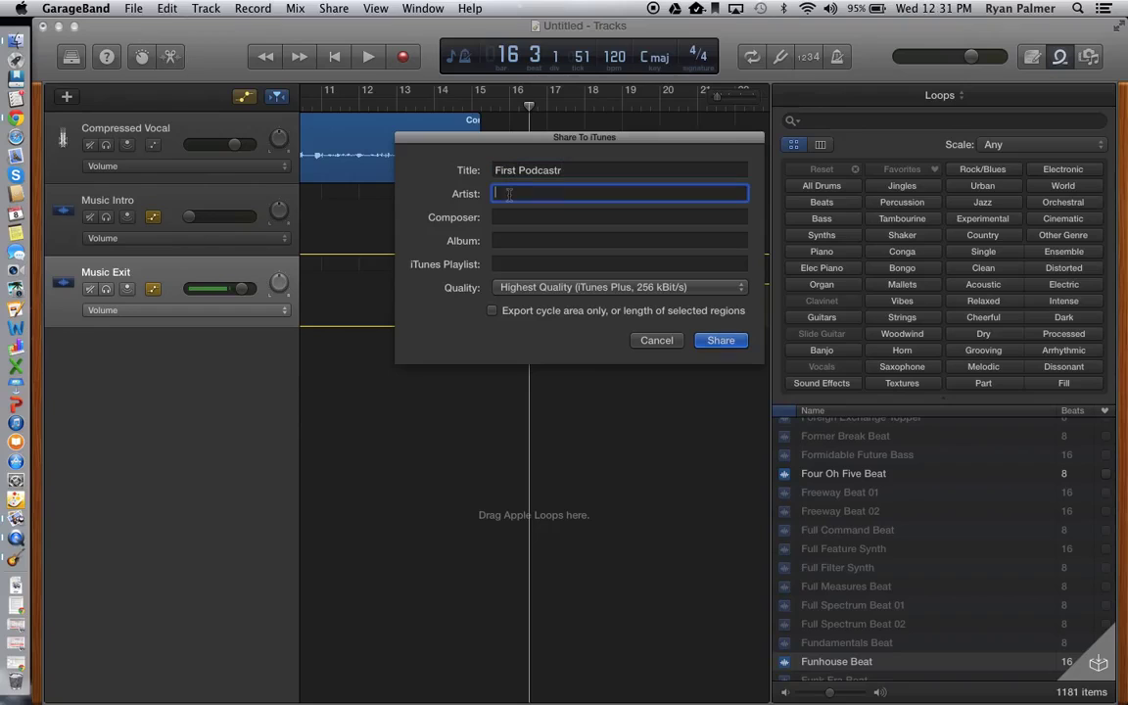
Choose Medium Quality (128 kBit/s) and send the song to iTunes
click(536, 290)
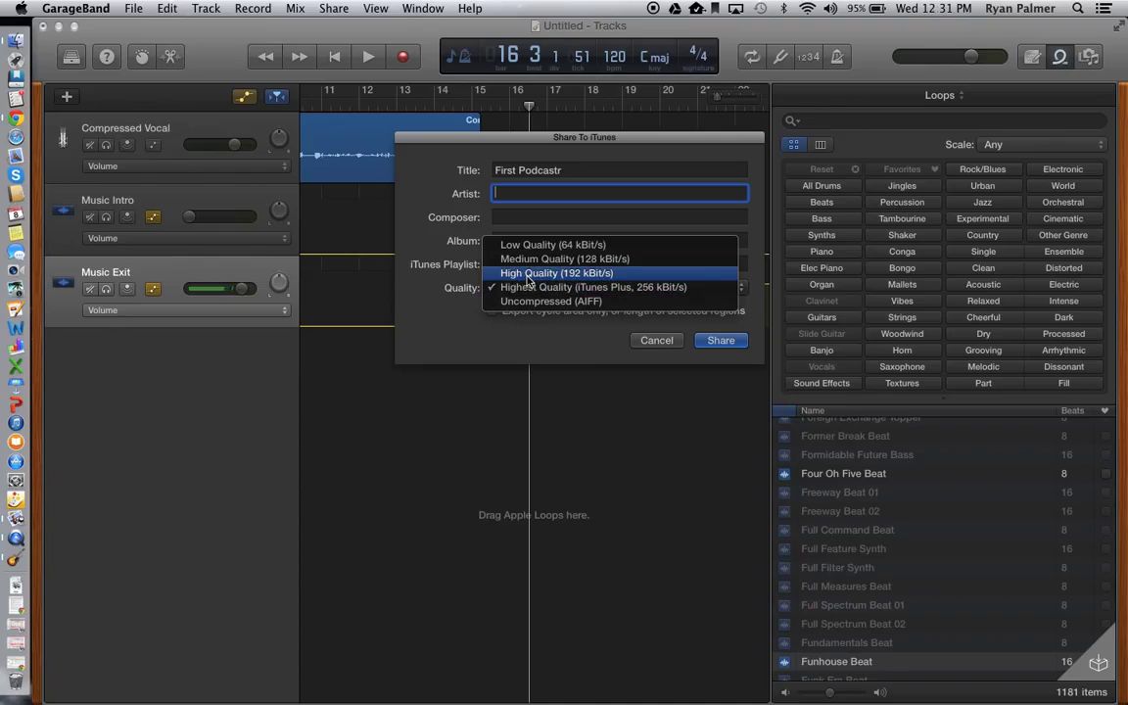
click(527, 258)
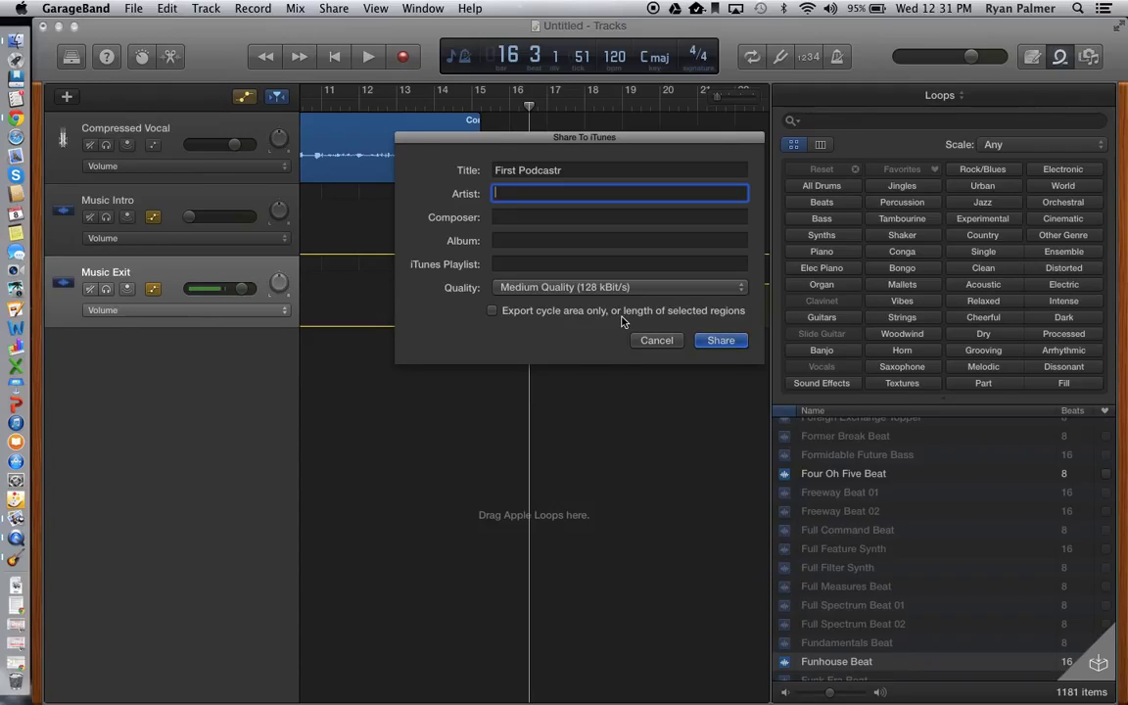
click(721, 340)
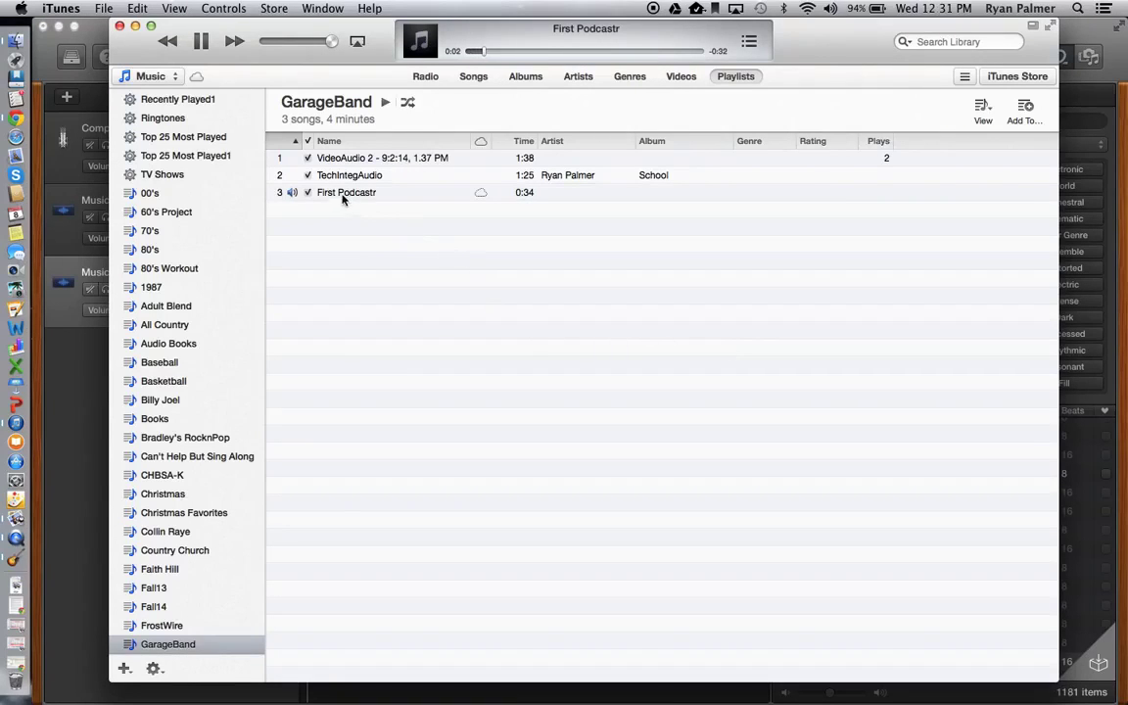
Pause First Podcastr playback in iTunes at 0:10
mouse_move(336, 198)
click(203, 45)
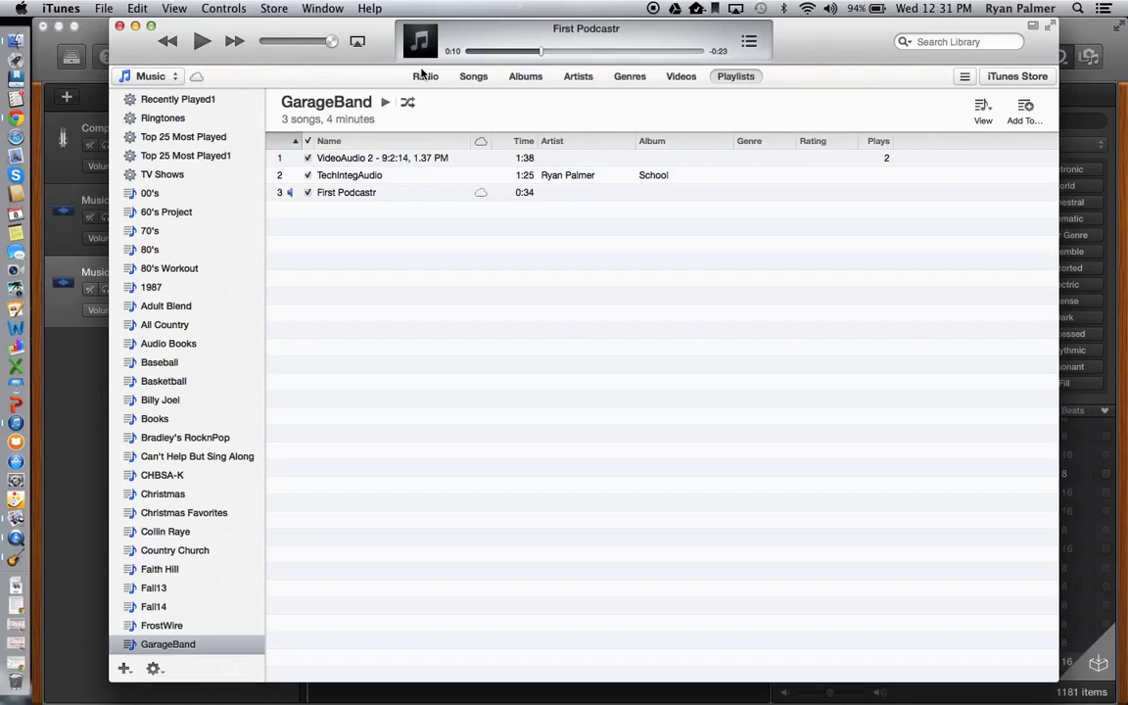